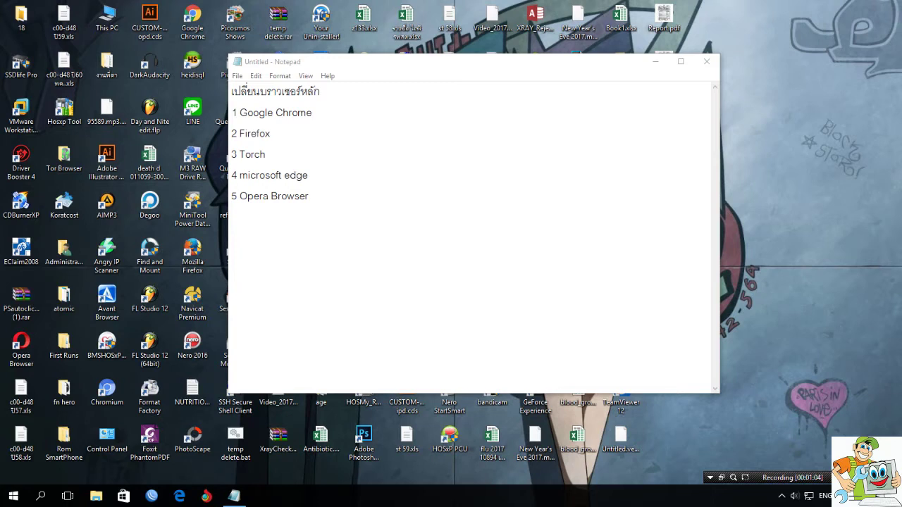
# Step: Move the Notepad window aside to uncover the desktop icons and open the Torch browser
pyautogui.moveTo(334, 67); pyautogui.dragTo(751, 120)
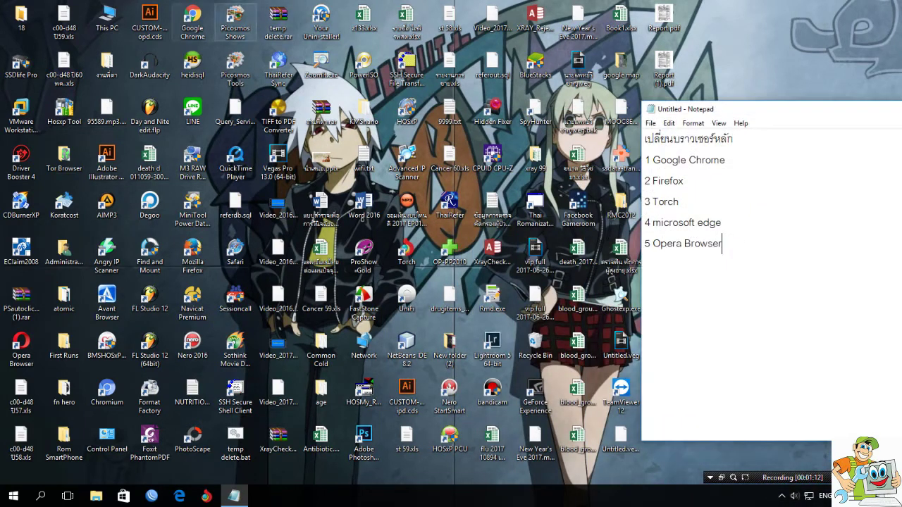
pyautogui.doubleClick(192, 22)
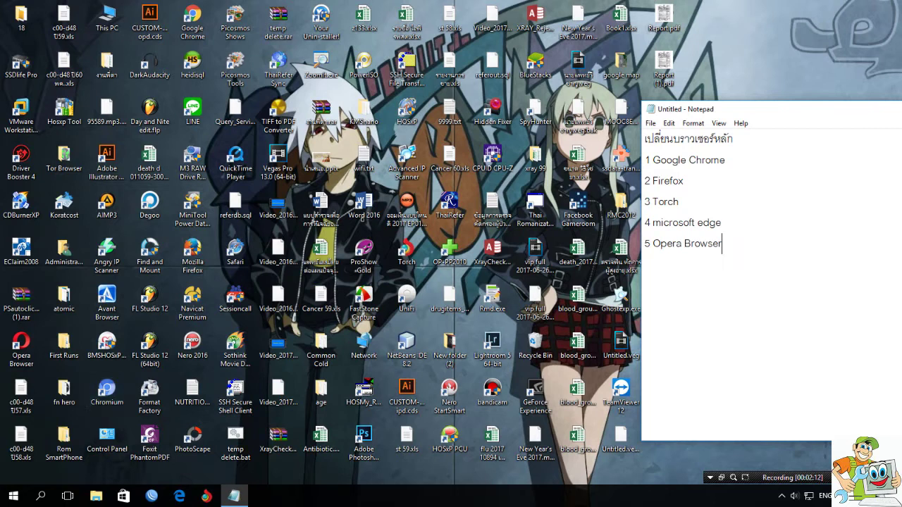
pyautogui.click(206, 496)
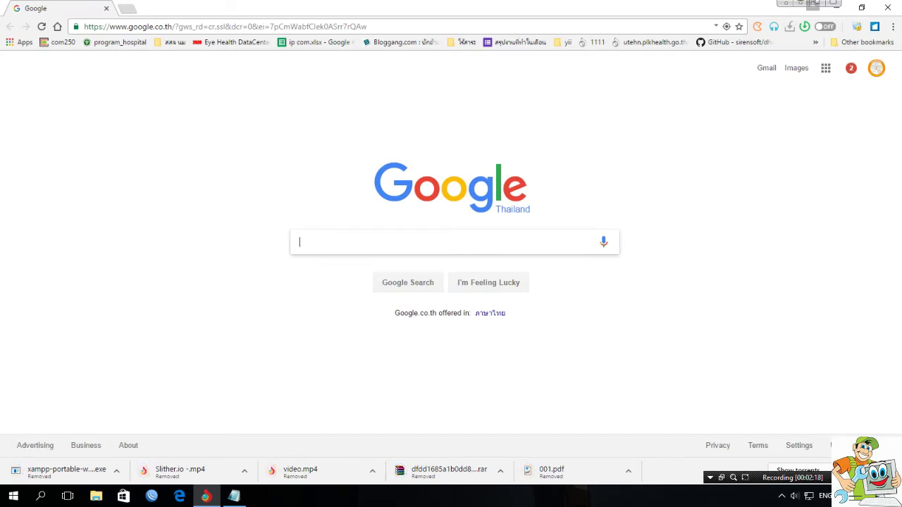
# Step: Open the Europe Edition briefing article from a new tab's start page and look through the whole article
pyautogui.hotkey('ctrl', 't')
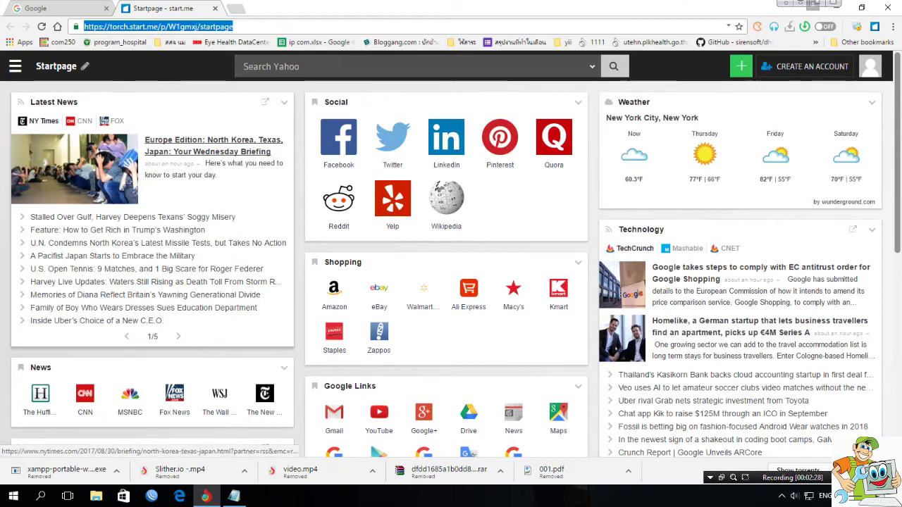
pyautogui.click(213, 146)
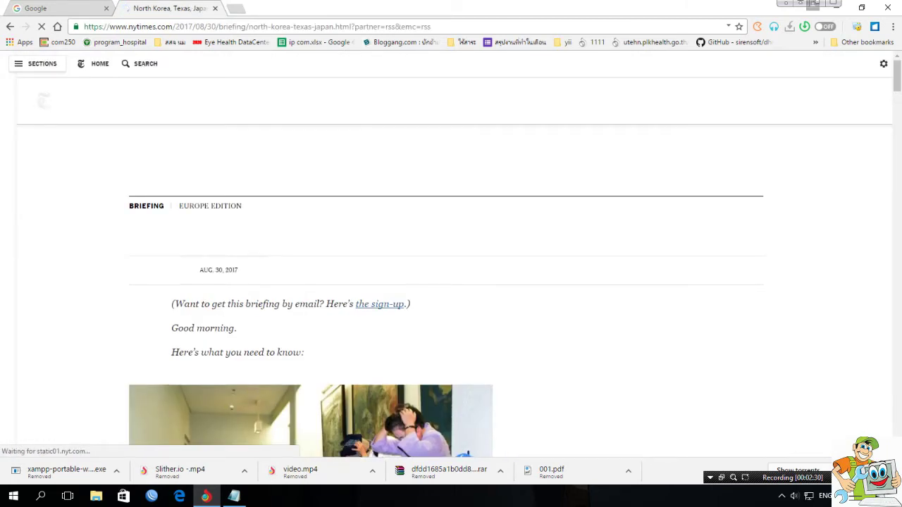
pyautogui.scroll(-3, 451, 268)
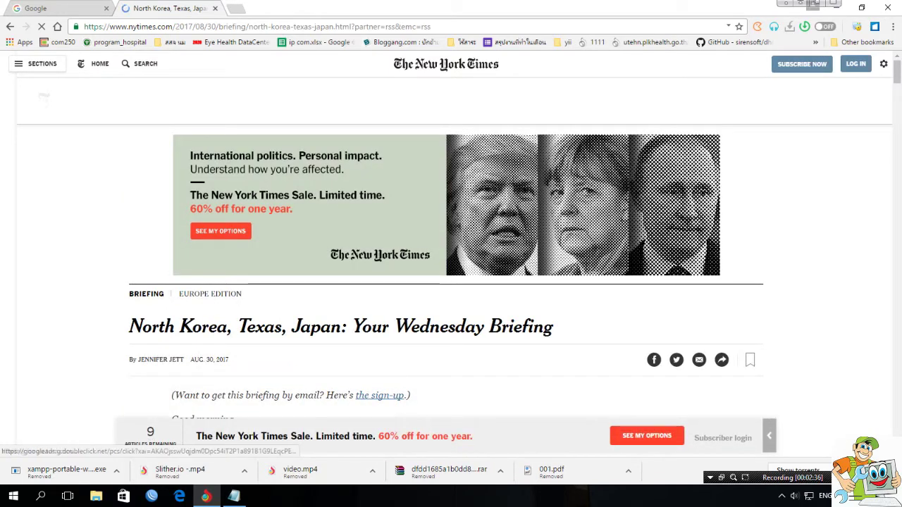
pyautogui.scroll(-1, 451, 268)
pyautogui.scroll(-10, 451, 268)
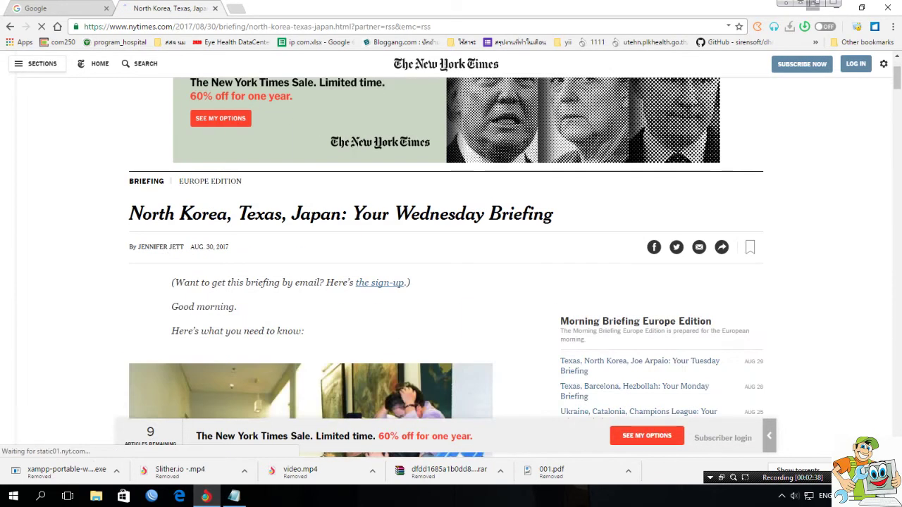
pyautogui.scroll(-5, 451, 268)
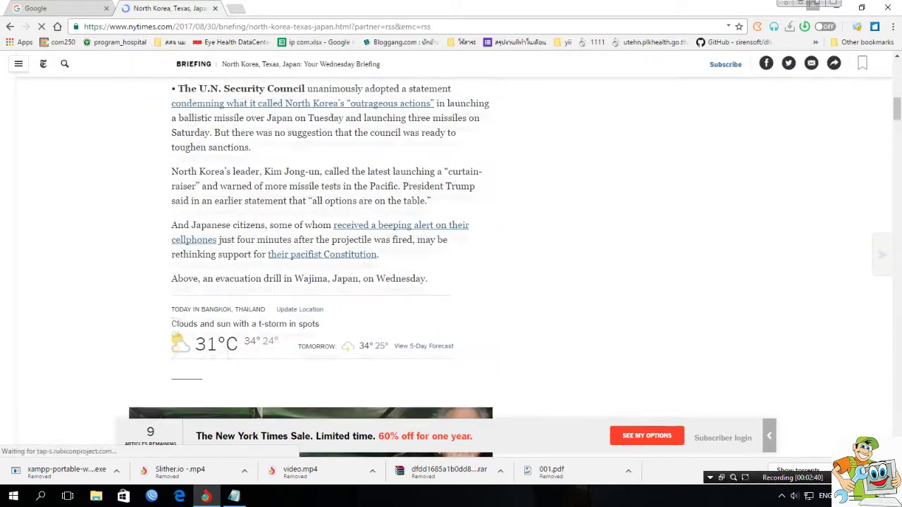
pyautogui.scroll(-3, 451, 268)
pyautogui.scroll(5, 451, 268)
pyautogui.scroll(-3, 451, 268)
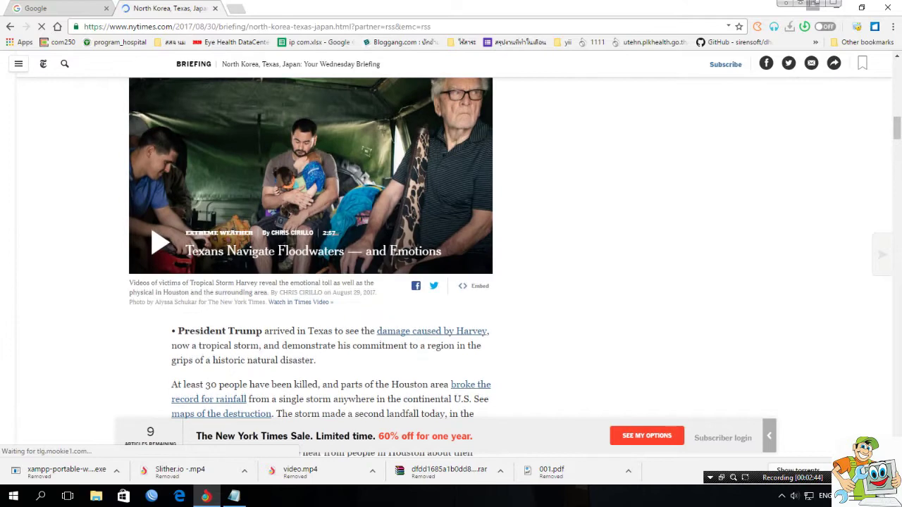
pyautogui.scroll(5, 451, 267)
pyautogui.scroll(4, 451, 267)
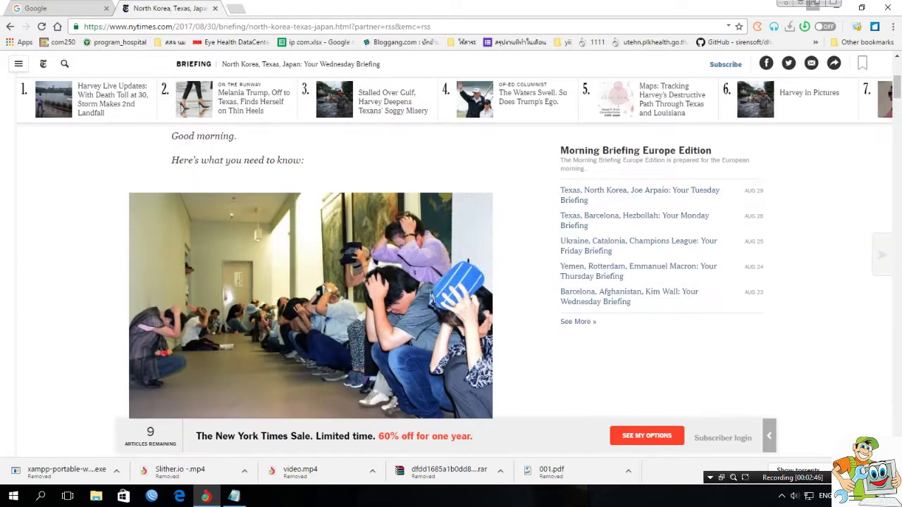
pyautogui.scroll(5, 451, 267)
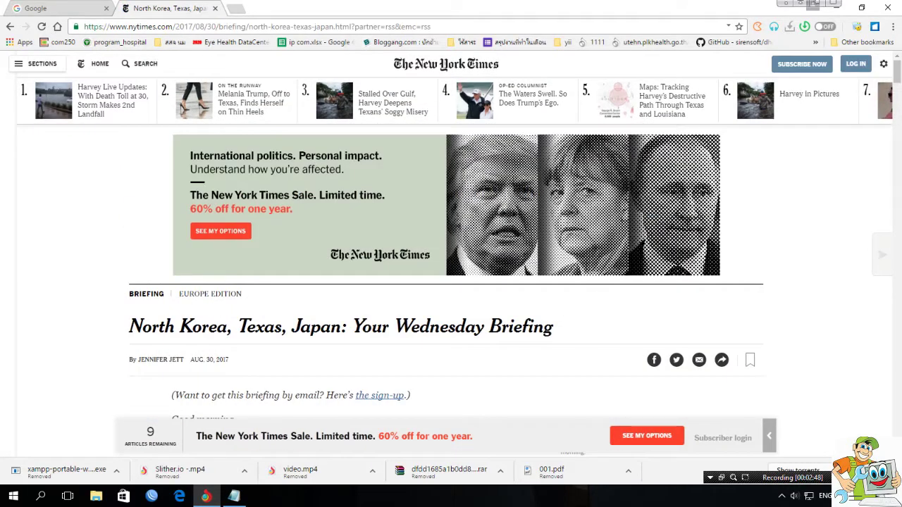
pyautogui.scroll(-6, 451, 267)
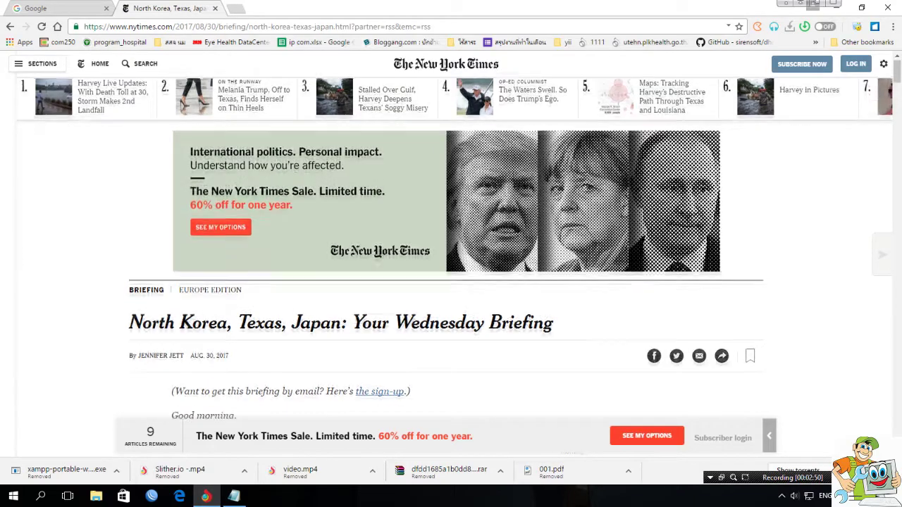
pyautogui.scroll(-10, 451, 268)
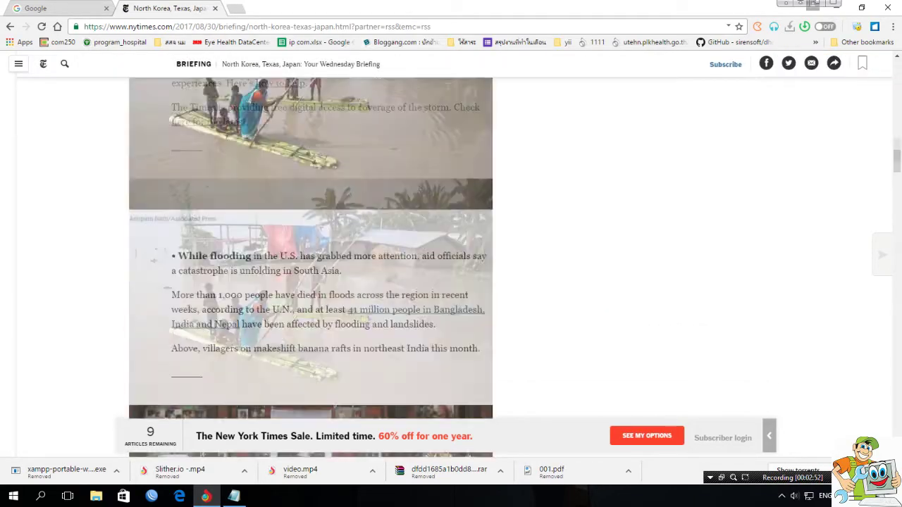
pyautogui.scroll(-5, 450, 268)
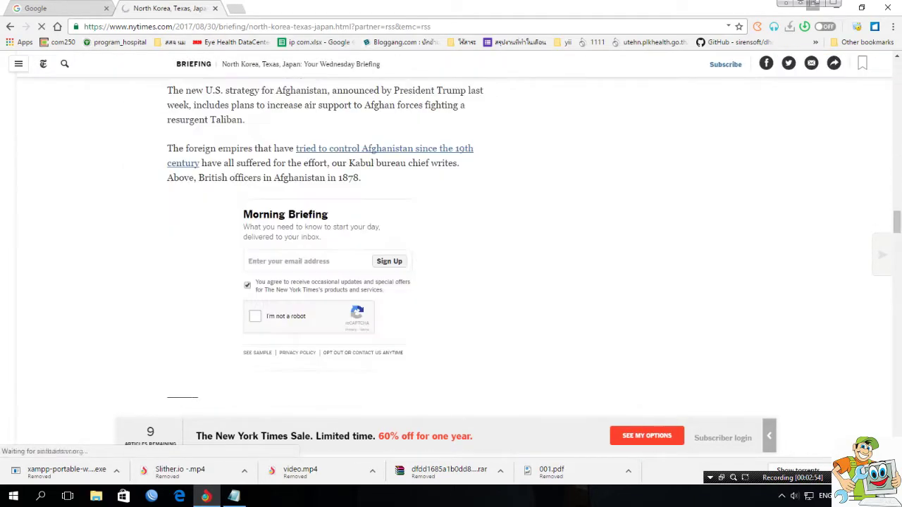
pyautogui.scroll(-4, 451, 268)
pyautogui.scroll(9, 451, 267)
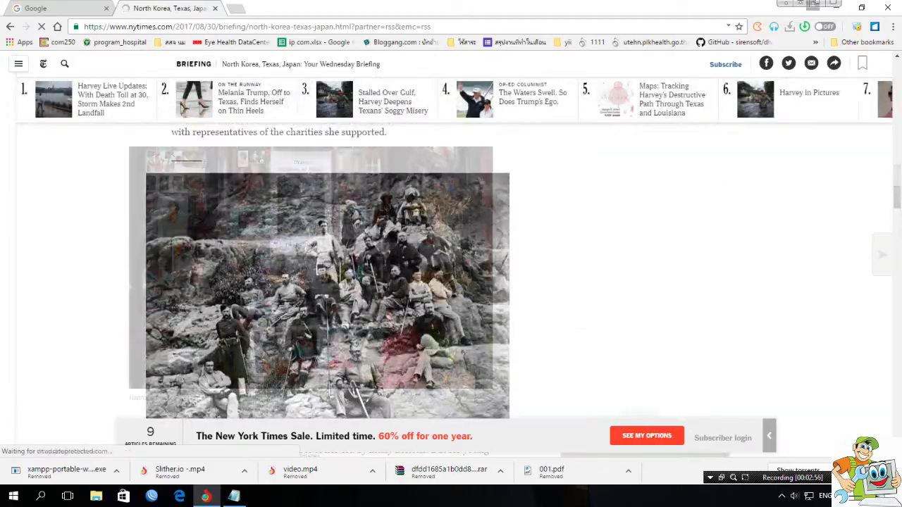
pyautogui.scroll(15, 451, 267)
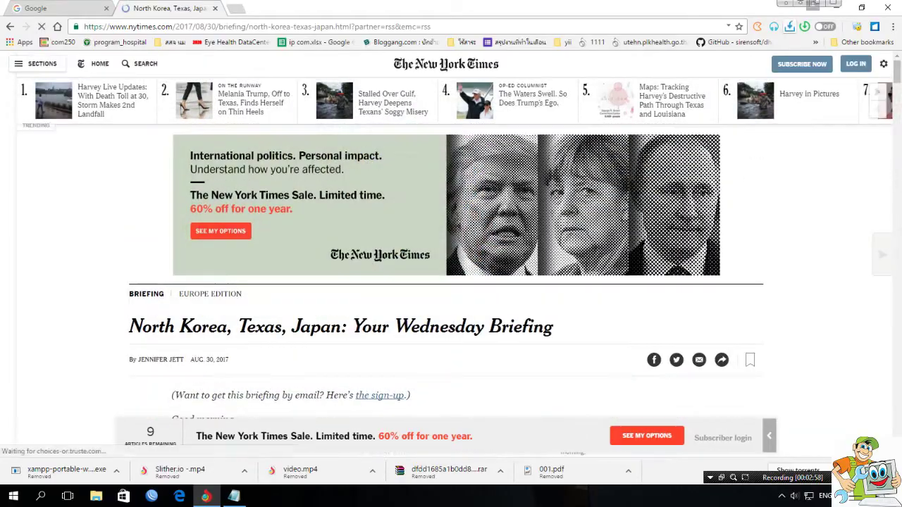
# Step: Close both browser tabs and open Windows Settings
pyautogui.hotkey('ctrl', 'w')
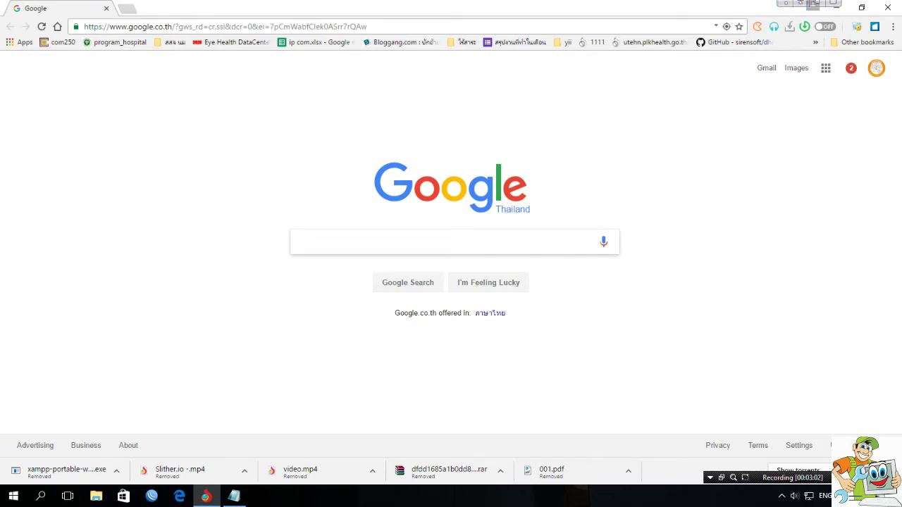
pyautogui.hotkey('ctrl', 'w')
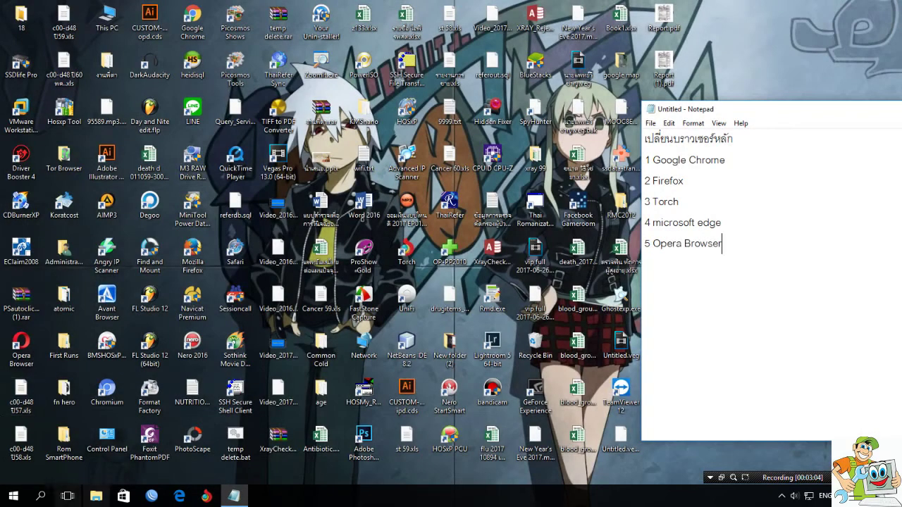
pyautogui.press('super')
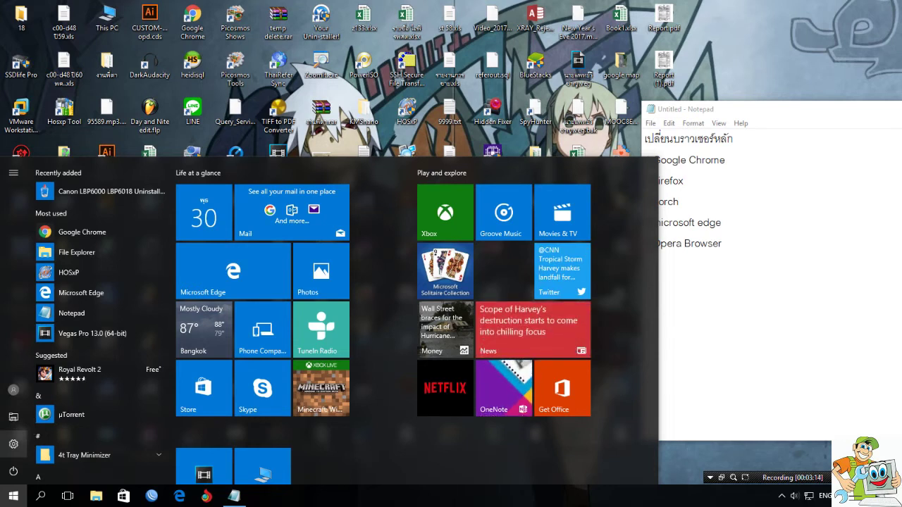
pyautogui.click(13, 444)
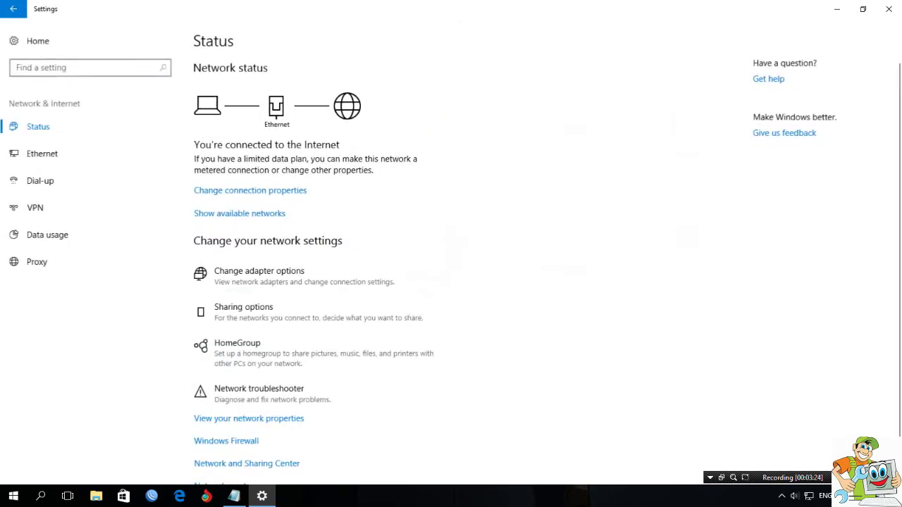
# Step: Examine the Status and Ethernet pages of the Network & Internet settings and return to the Settings home page
pyautogui.click(85, 67)
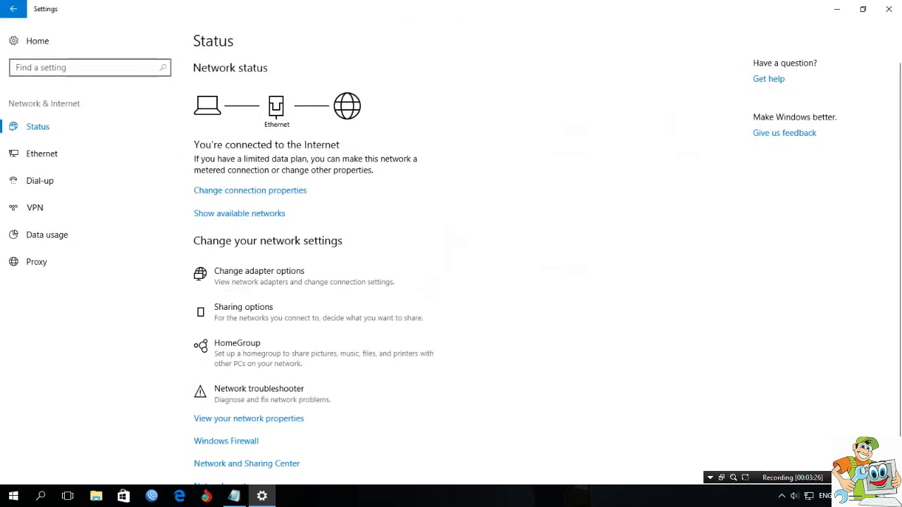
pyautogui.scroll(-1, 451, 261)
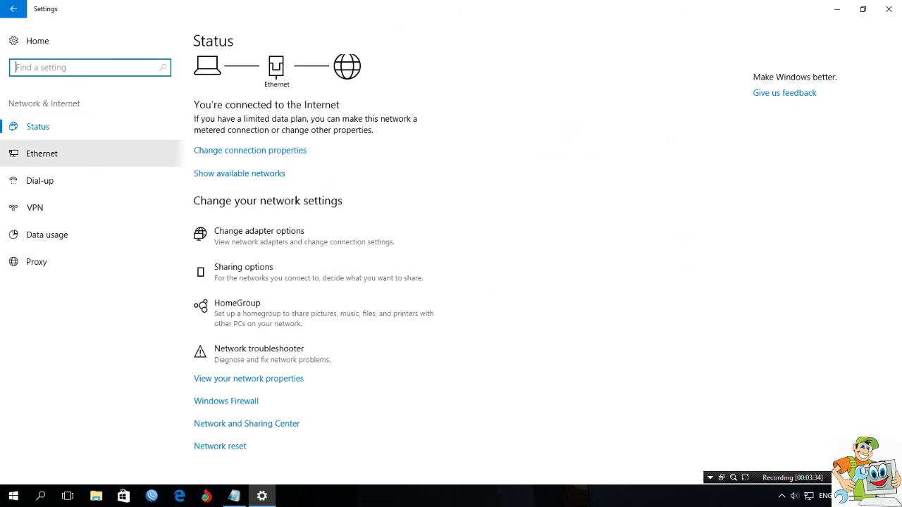
pyautogui.click(42, 153)
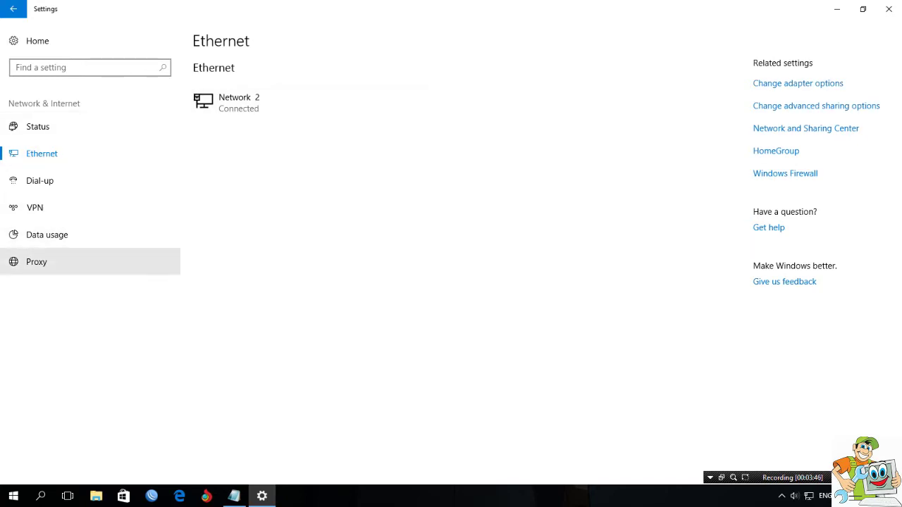
pyautogui.click(42, 127)
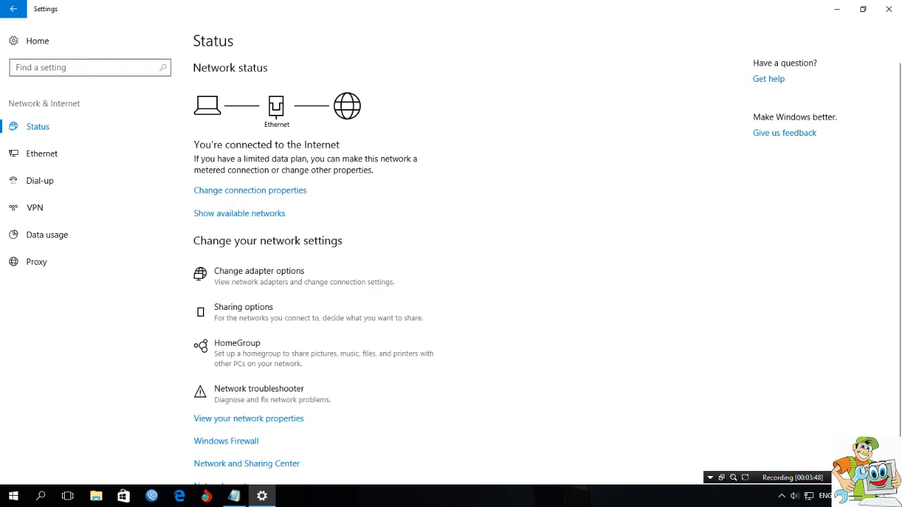
pyautogui.scroll(-1, 518, 265)
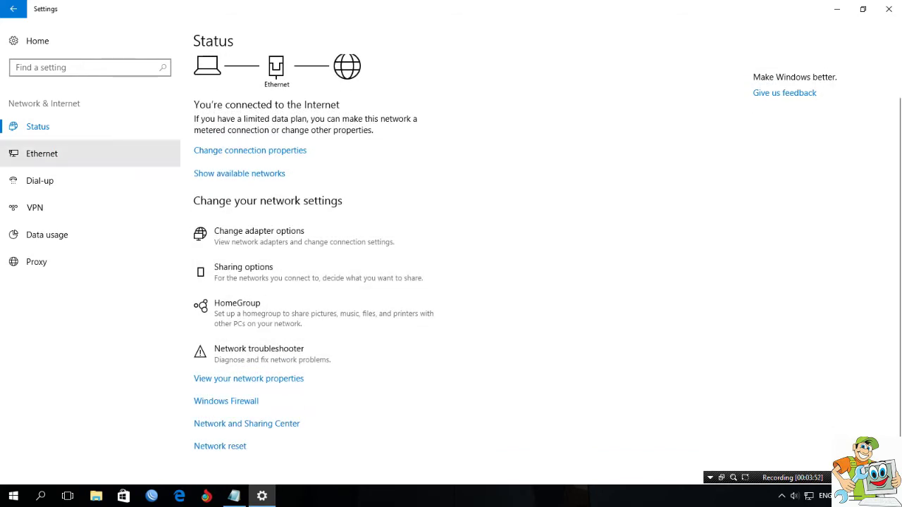
pyautogui.click(13, 8)
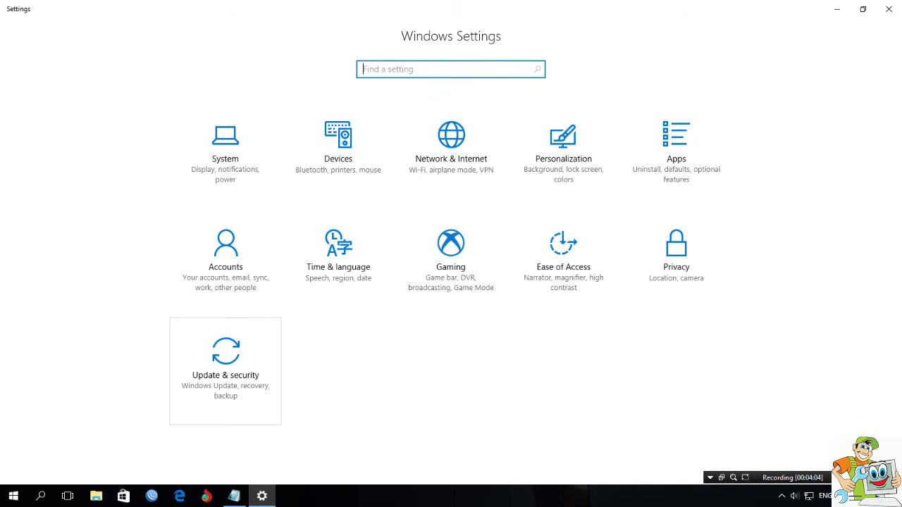
pyautogui.click(226, 366)
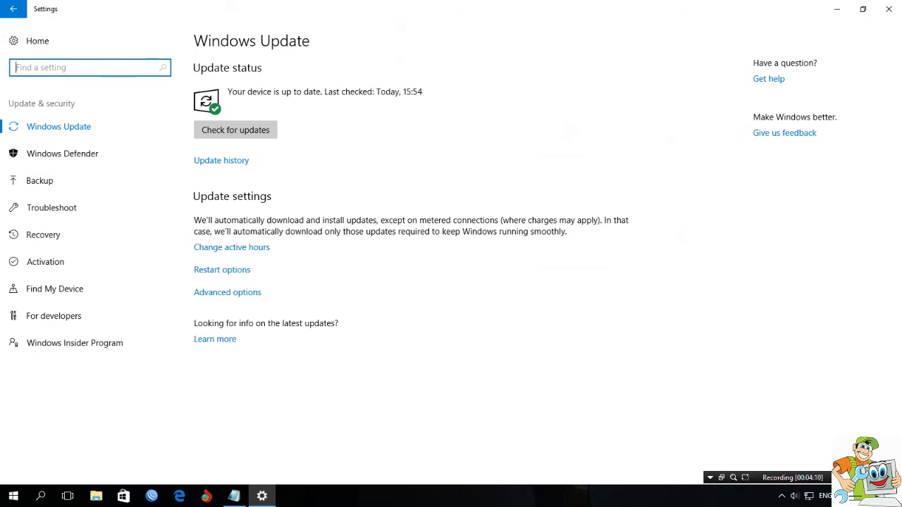
pyautogui.write('in')
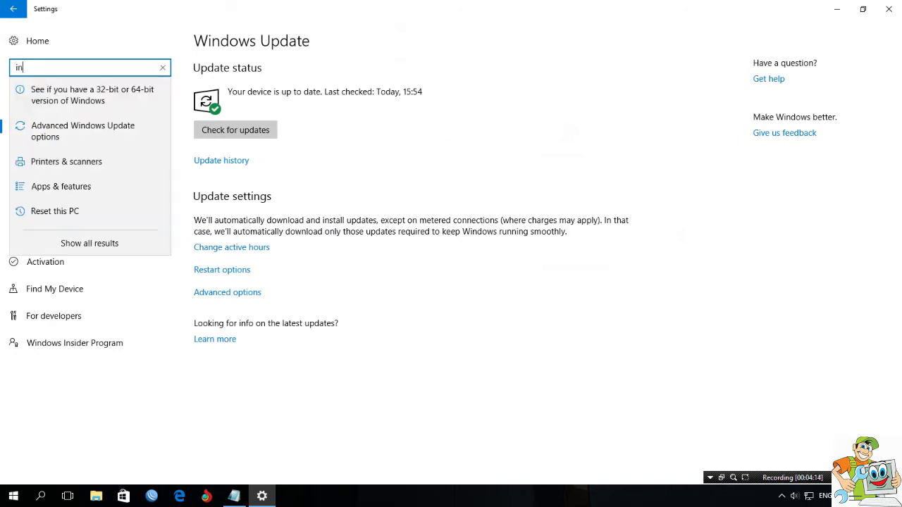
pyautogui.write('ter')
pyautogui.press('Down')
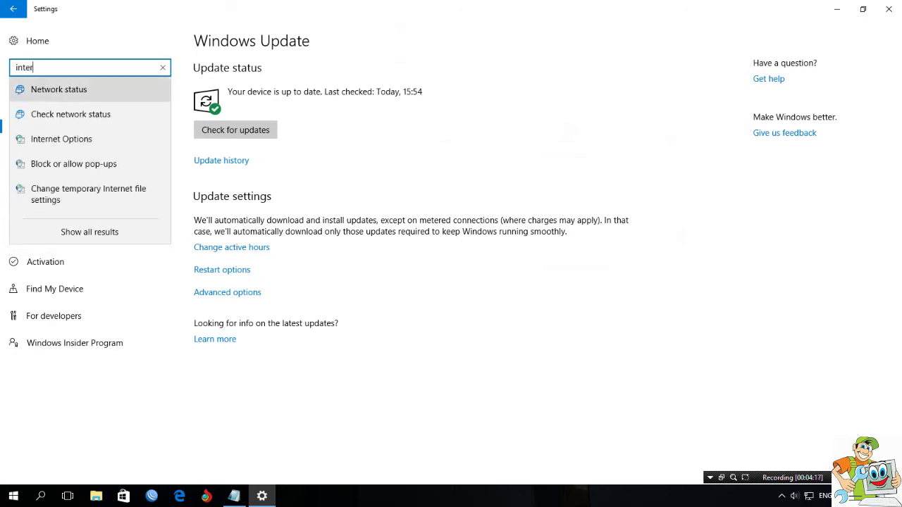
pyautogui.press('Down')
pyautogui.press('Down')
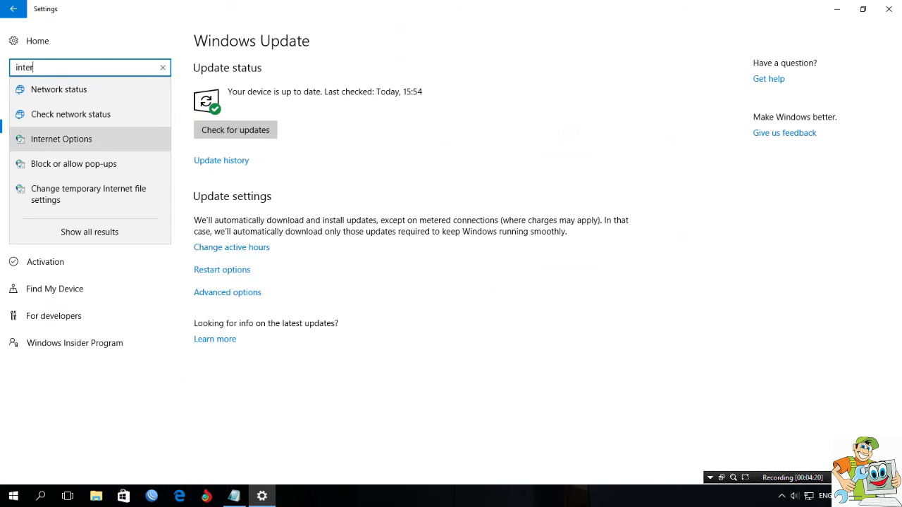
pyautogui.press('Return')
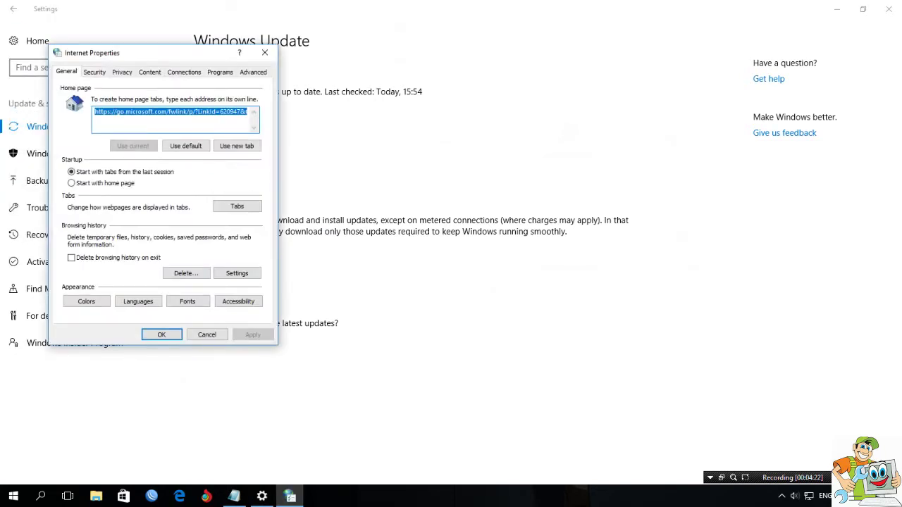
pyautogui.click(264, 52)
pyautogui.click(13, 8)
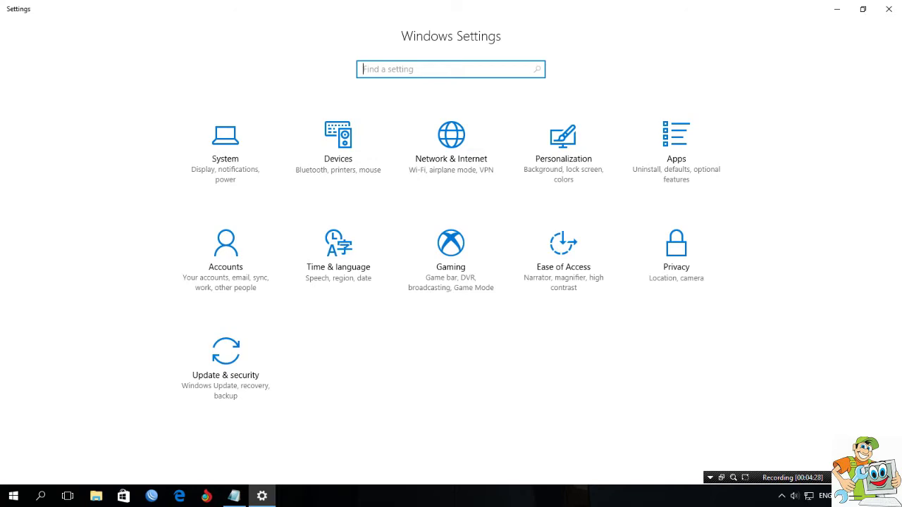
# Step: Search Windows Settings for "inte", open Internet Options, and move the Internet Properties dialog nearer the middle of the screen
pyautogui.write('in')
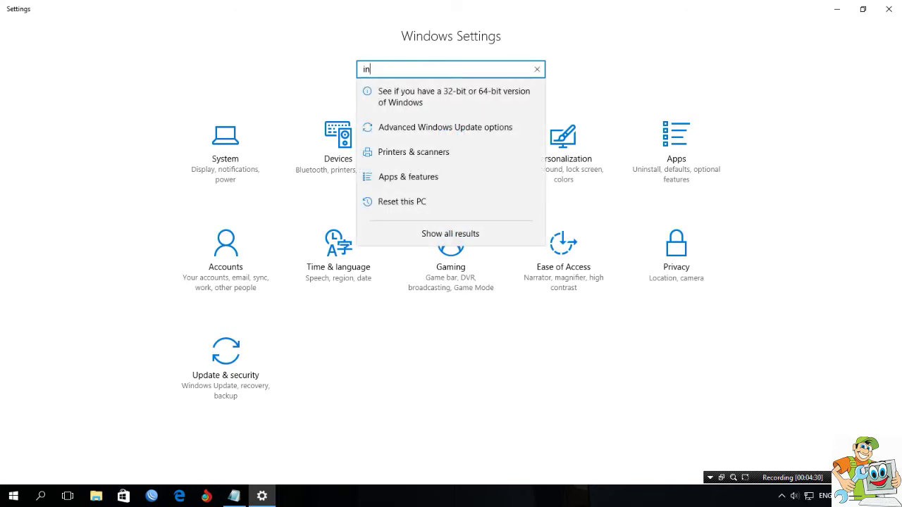
pyautogui.write('te')
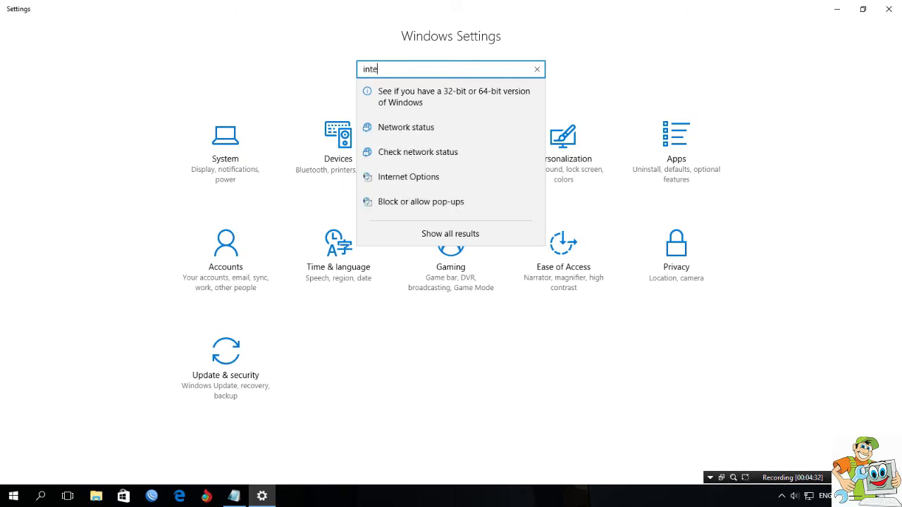
pyautogui.click(408, 177)
pyautogui.moveTo(182, 82); pyautogui.dragTo(329, 55)
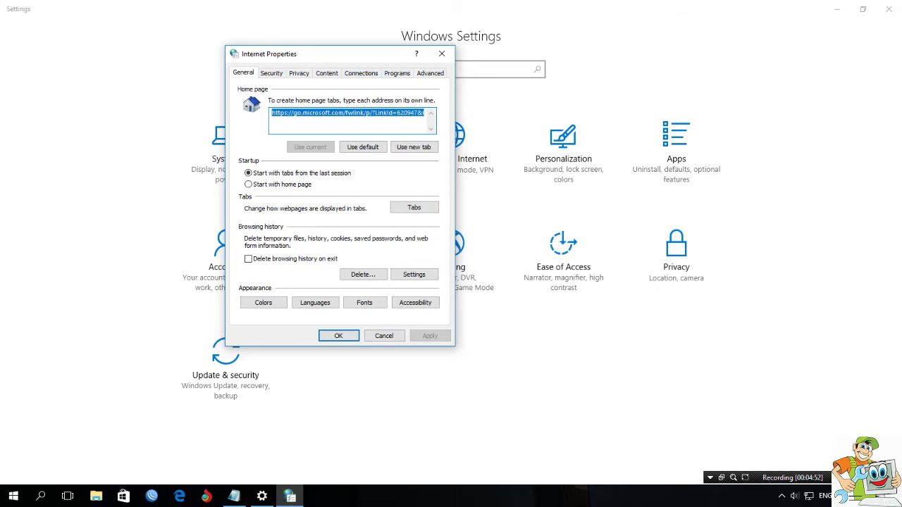
# Step: Examine the Connections and Programs pages of Internet Properties, and briefly launch and close the Torch browser
pyautogui.click(361, 73)
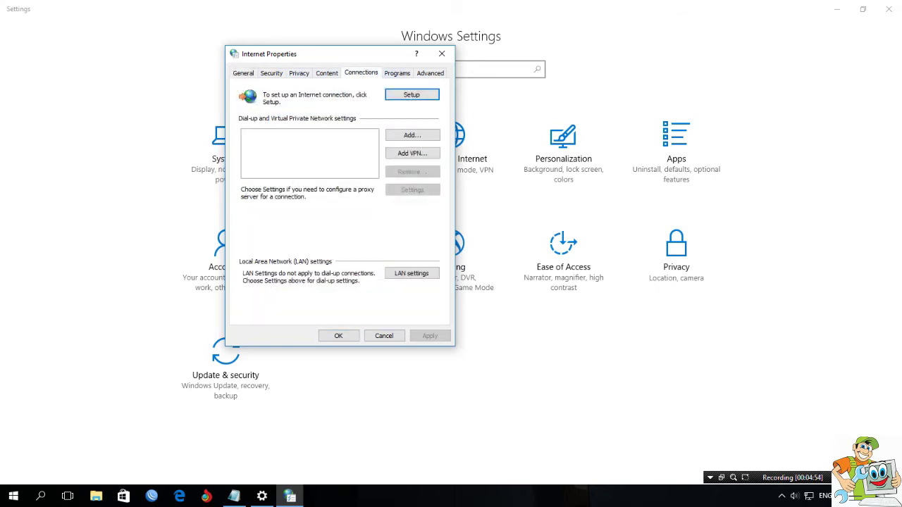
pyautogui.hotkey('ctrl', 'Tab')
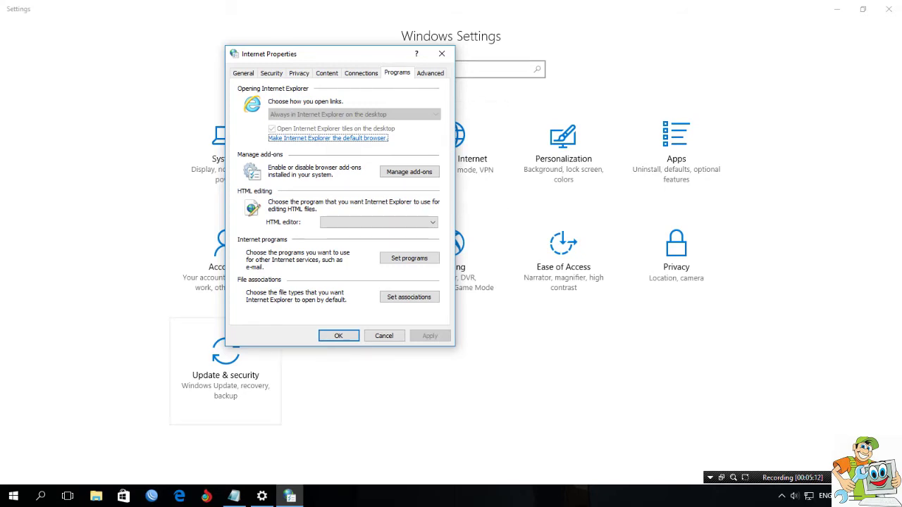
pyautogui.click(206, 496)
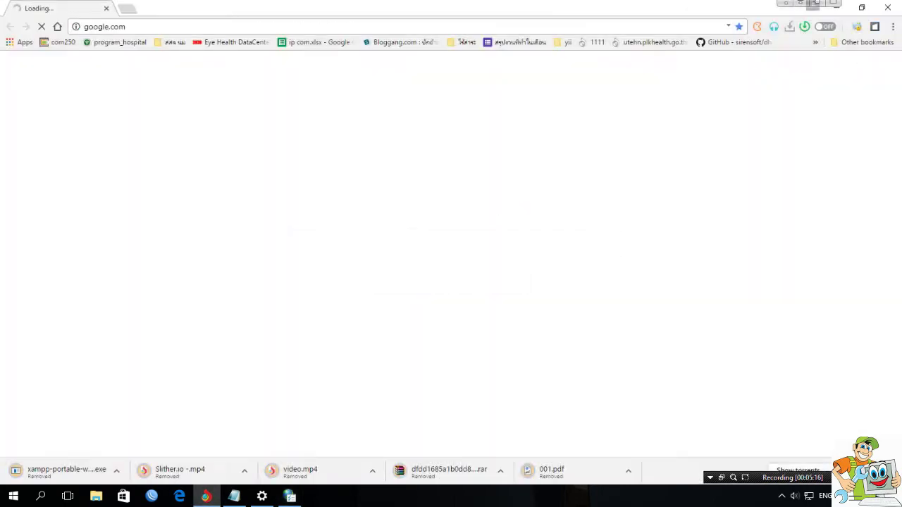
pyautogui.click(888, 7)
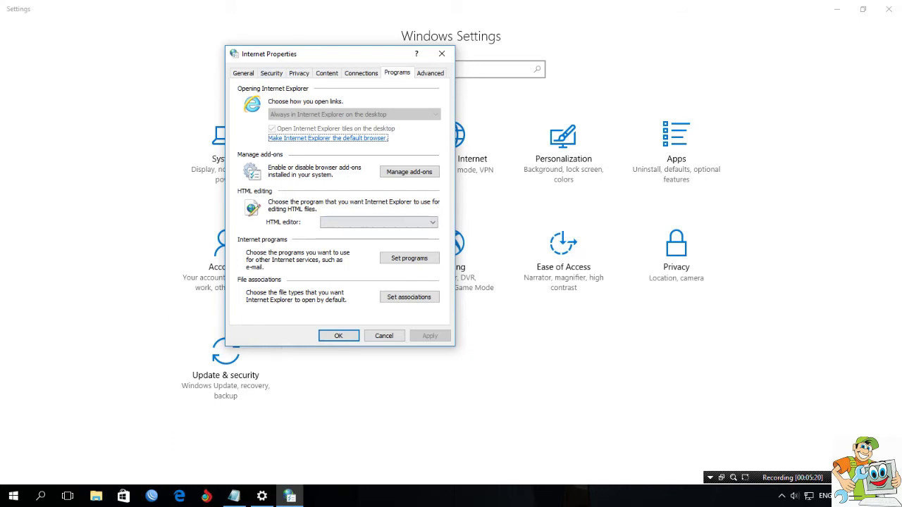
pyautogui.click(13, 496)
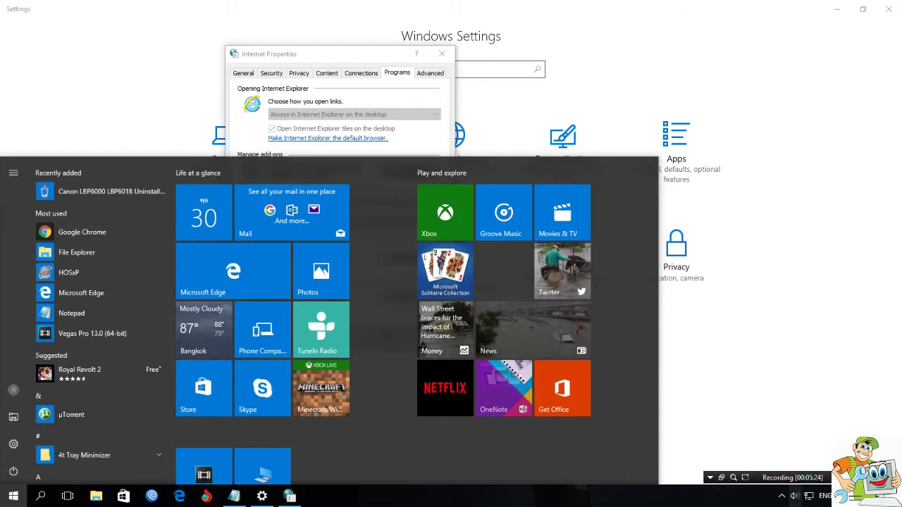
pyautogui.click(782, 496)
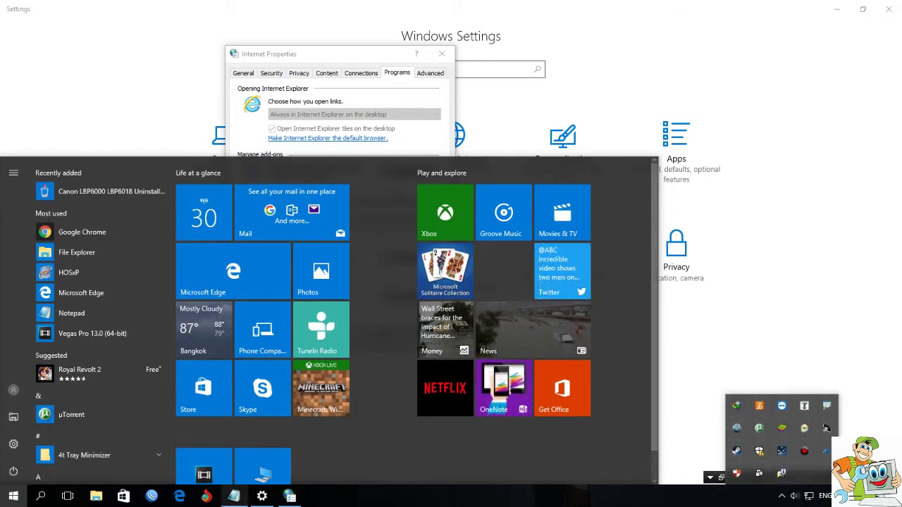
pyautogui.click(40, 496)
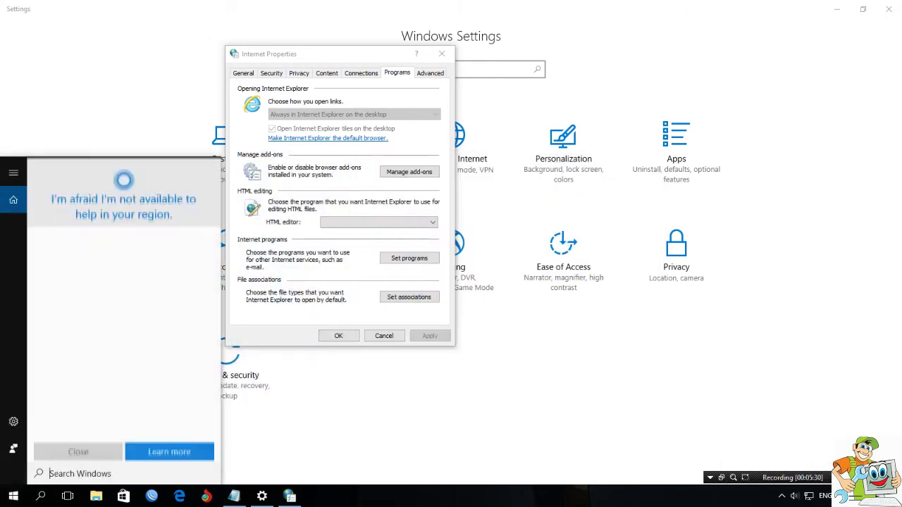
pyautogui.click(261, 496)
# Step: Create a text document with its default name on the desktop and open it in Notepad
pyautogui.press('super+d')
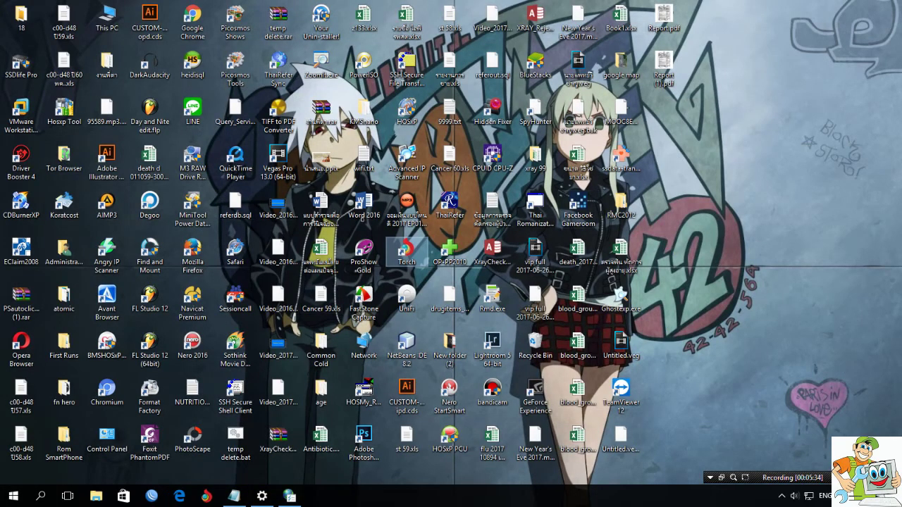
pyautogui.rightClick(769, 203)
pyautogui.moveTo(795, 309)
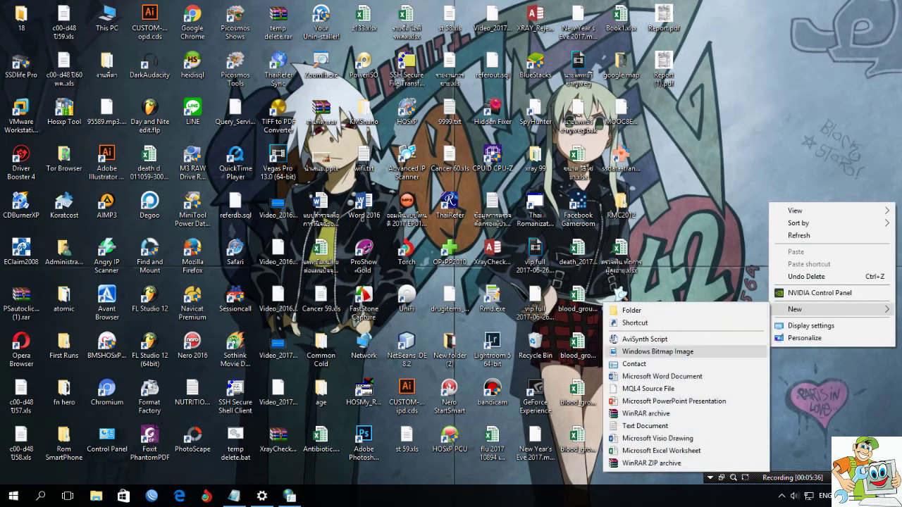
pyautogui.click(645, 425)
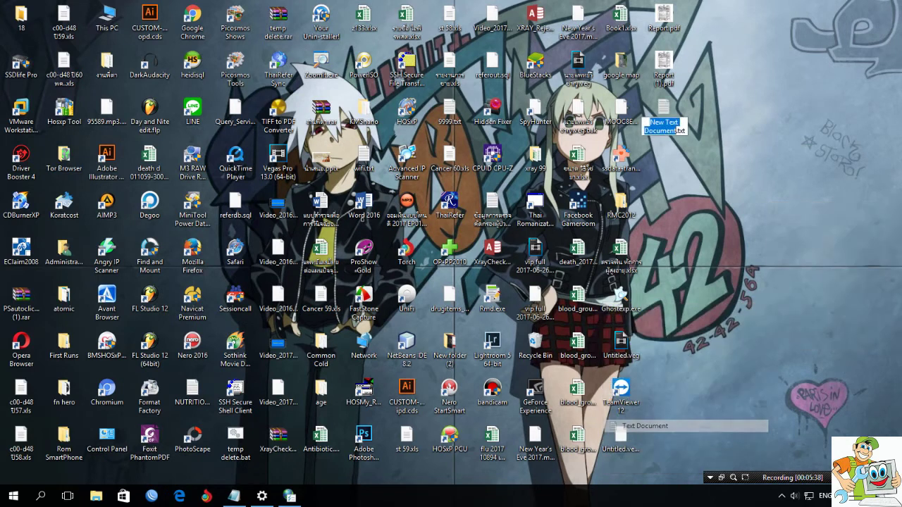
pyautogui.press('Return')
pyautogui.press('Return')
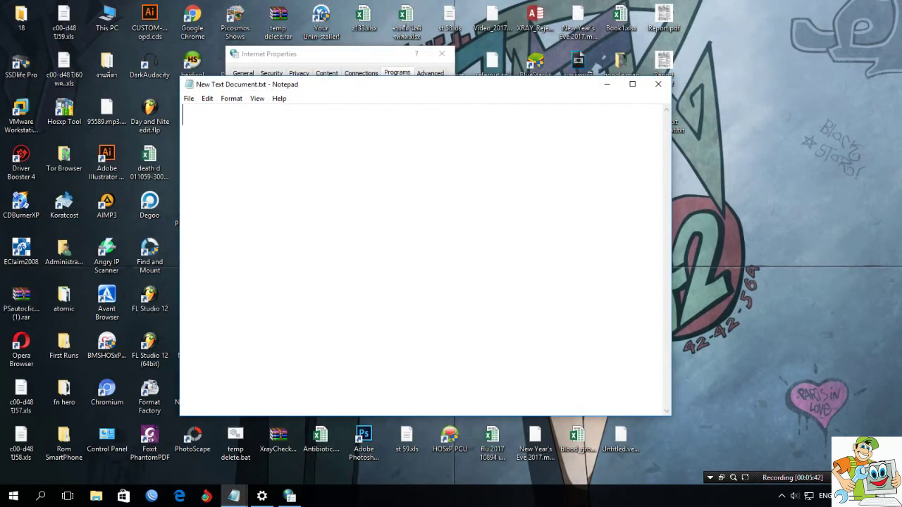
# Step: Switch to the Notepad note listing the five browsers and choose the Desktop folder as its Save As location
pyautogui.click(234, 496)
pyautogui.click(181, 451)
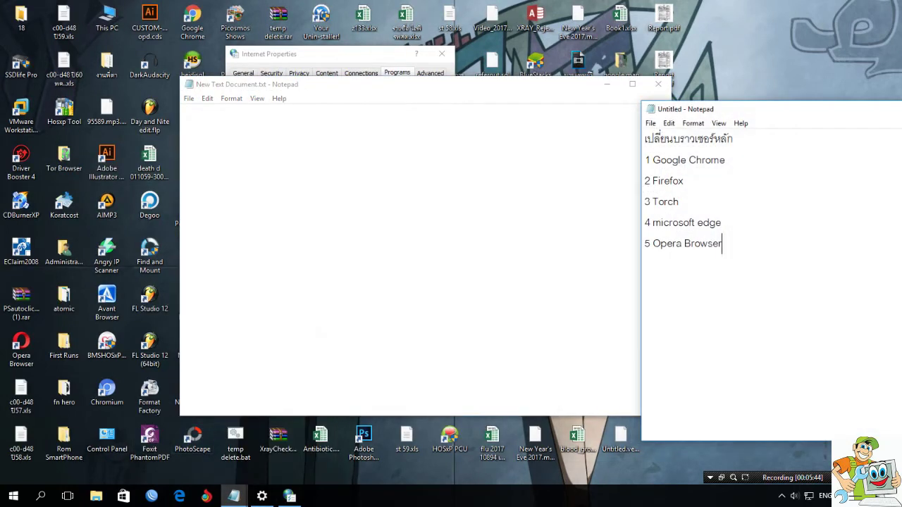
pyautogui.moveTo(777, 111); pyautogui.dragTo(652, 53)
pyautogui.click(524, 66)
pyautogui.click(546, 115)
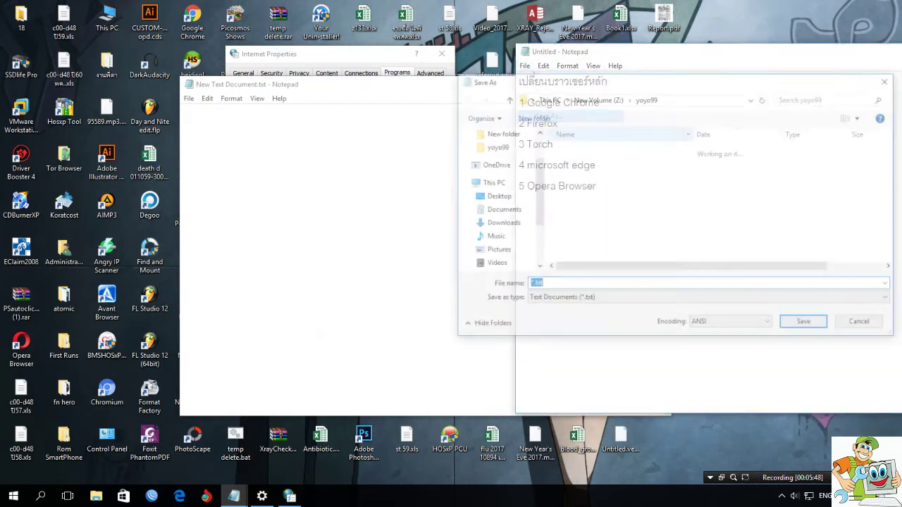
pyautogui.moveTo(700, 78); pyautogui.dragTo(482, 64)
pyautogui.click(277, 180)
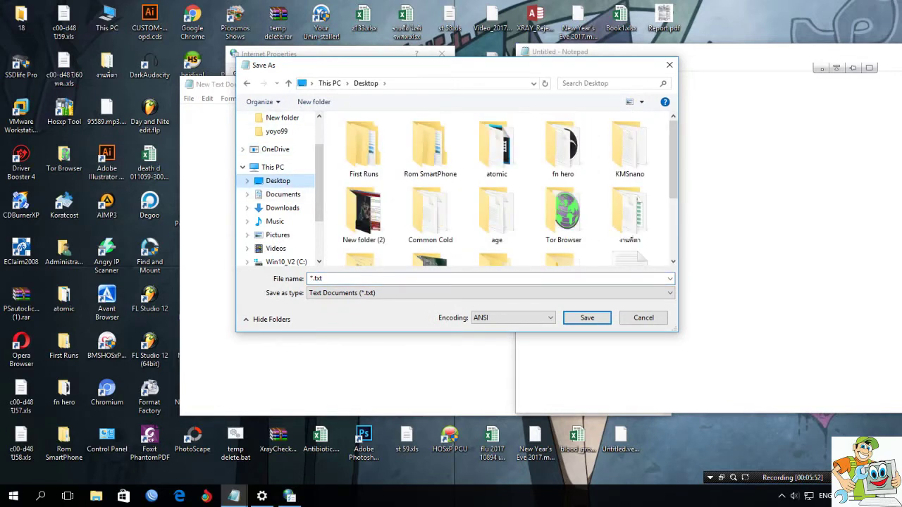
# Step: Close the empty text document and save the browser list note as test.html
pyautogui.click(204, 84)
pyautogui.click(660, 83)
pyautogui.click(315, 278)
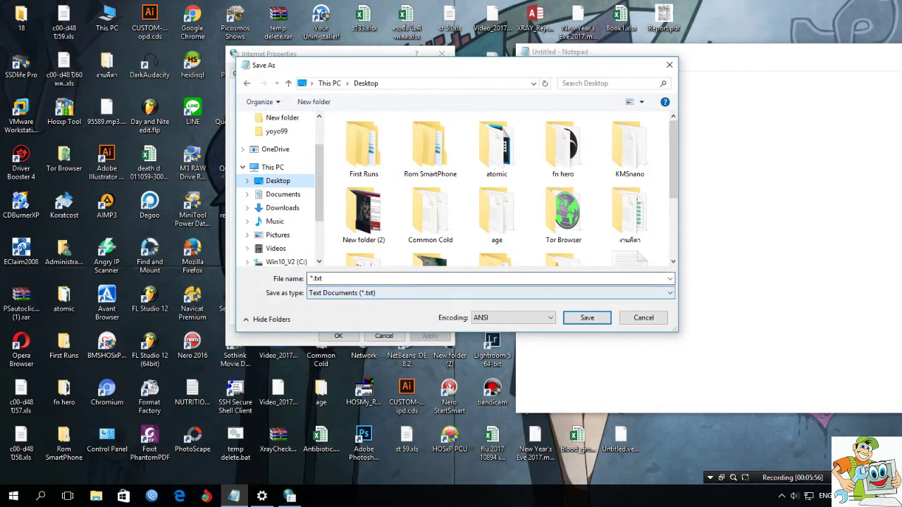
pyautogui.write('test.')
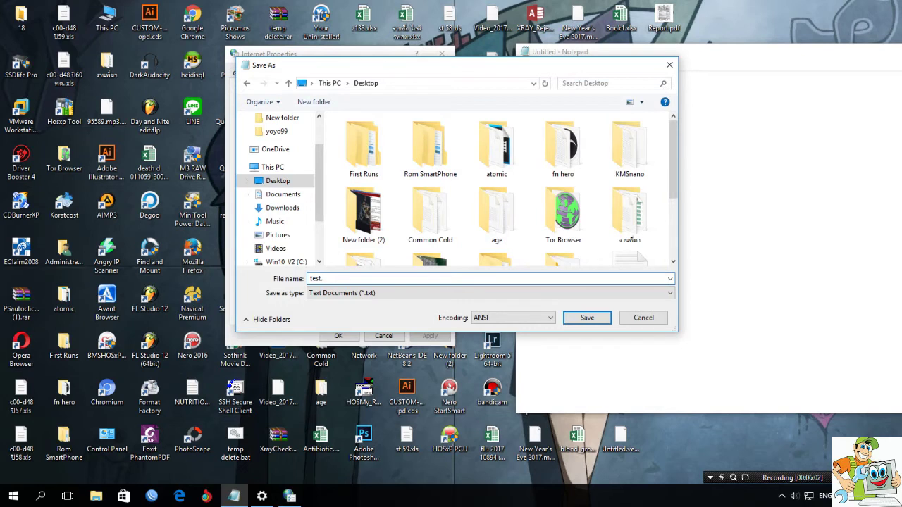
pyautogui.write('html')
pyautogui.press('Return')
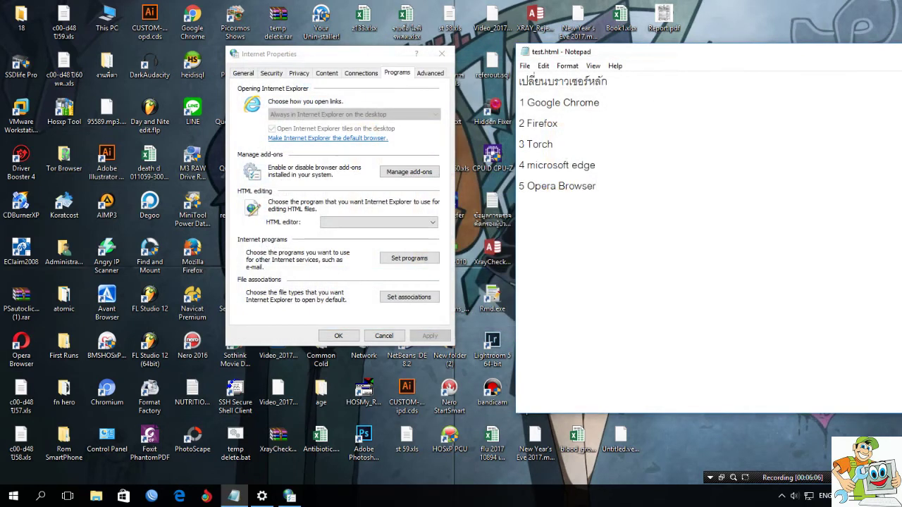
# Step: Close the note and the Internet Properties dialog, and open test.html from the desktop in its default browser
pyautogui.moveTo(634, 51); pyautogui.dragTo(426, 84)
pyautogui.click(735, 83)
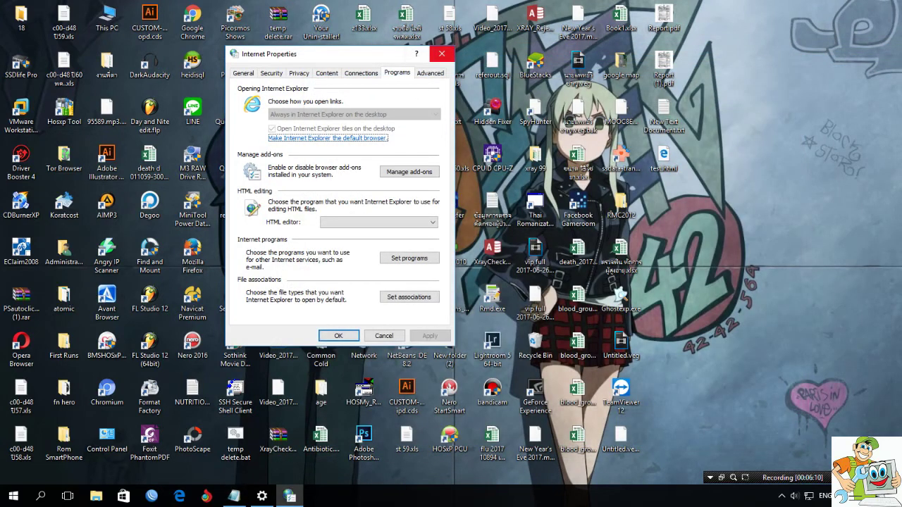
pyautogui.click(441, 53)
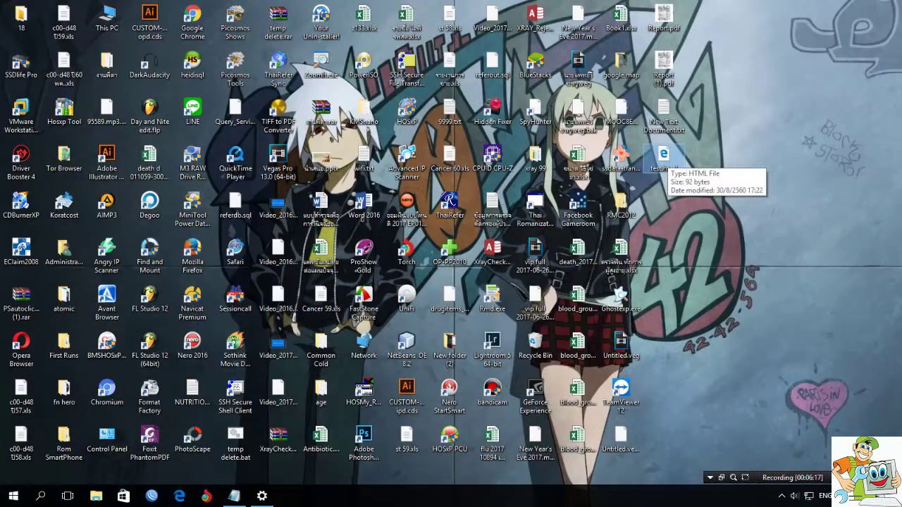
pyautogui.doubleClick(646, 162)
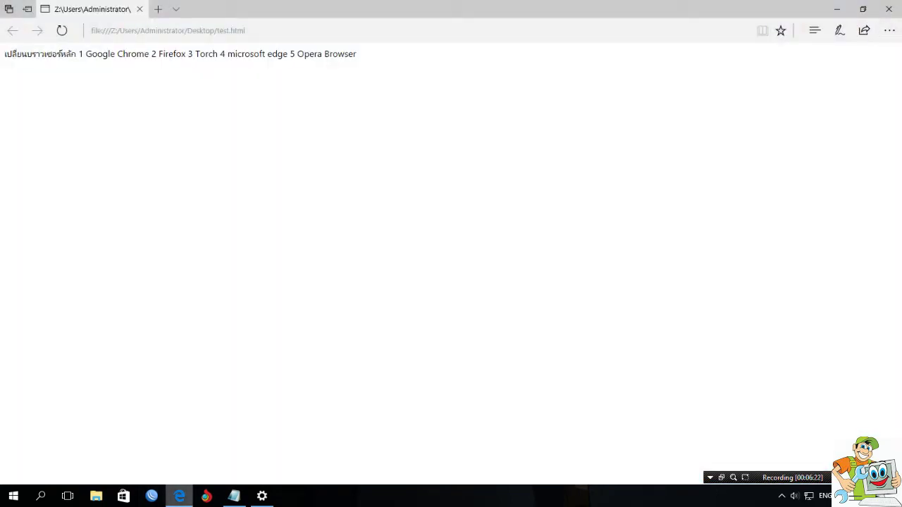
pyautogui.moveTo(179, 496)
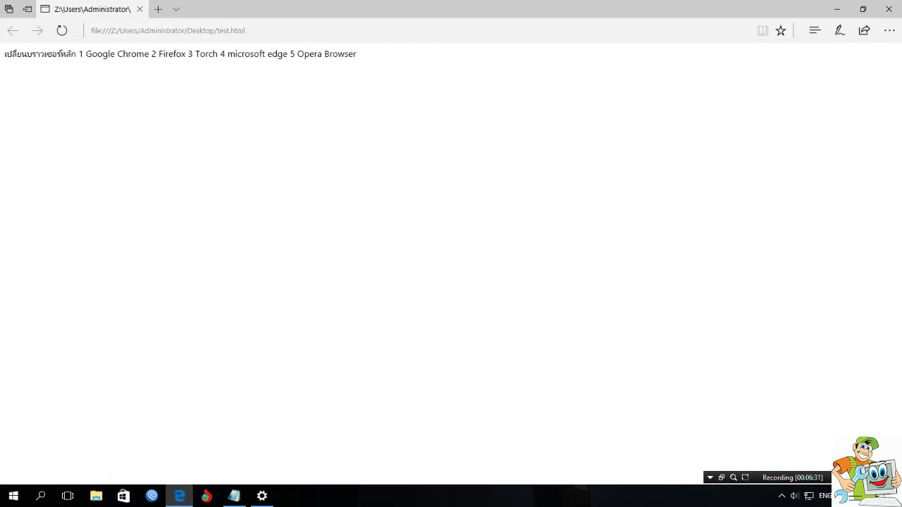
# Step: Search Windows Settings for "inter", open Internet Options, and show the Programs page of Internet Properties
pyautogui.click(262, 496)
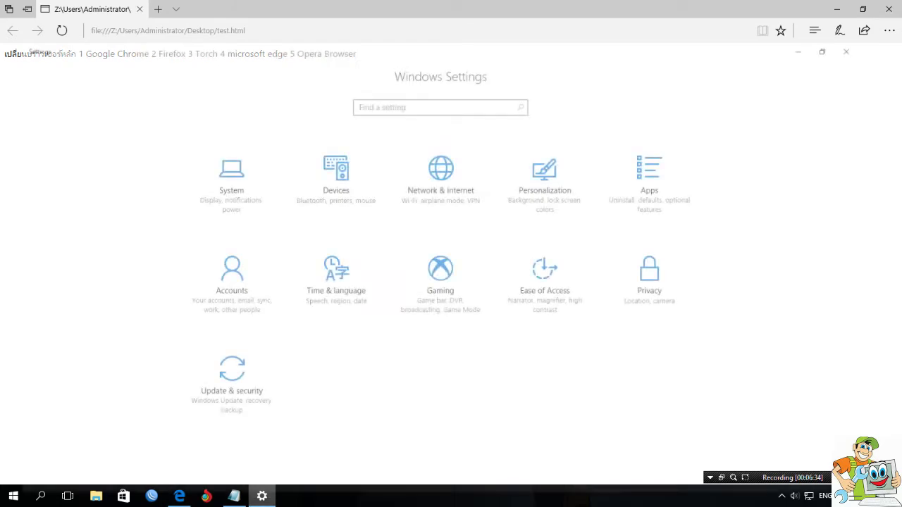
pyautogui.click(451, 69)
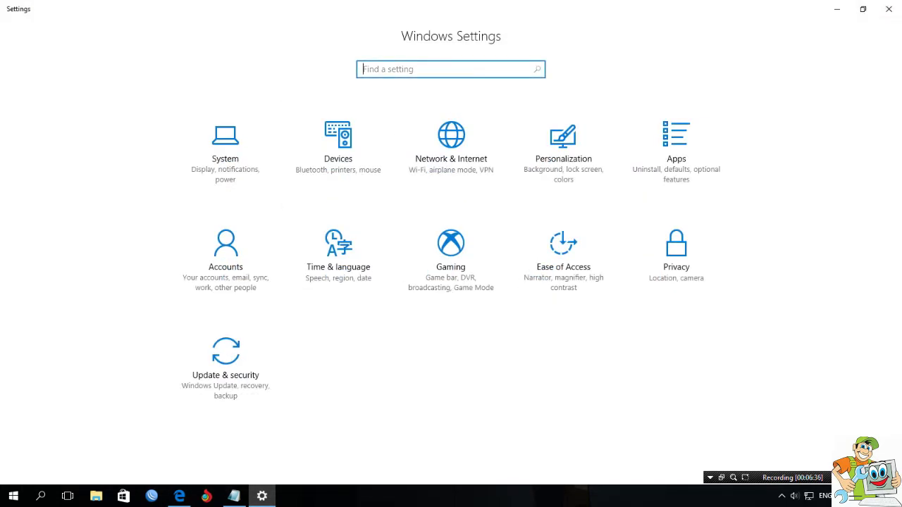
pyautogui.write('i')
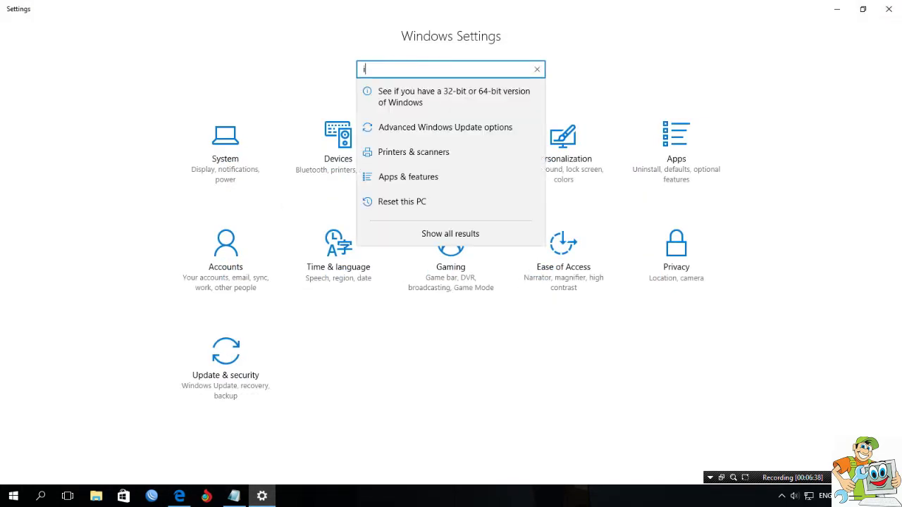
pyautogui.write('nter')
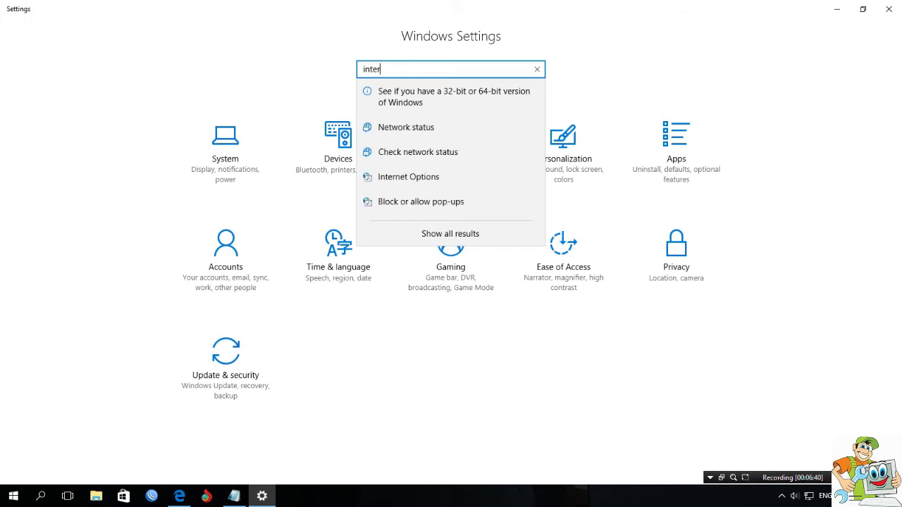
pyautogui.press('Down')
pyautogui.press('Down')
pyautogui.press('Down')
pyautogui.press('Return')
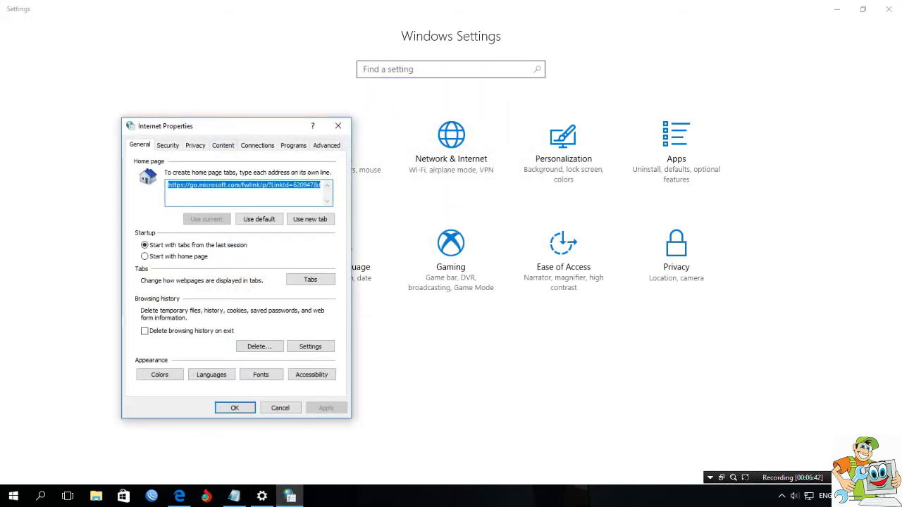
pyautogui.hotkey('ctrl', 'shift', 'Tab')
pyautogui.hotkey('ctrl', 'shift', 'Tab')
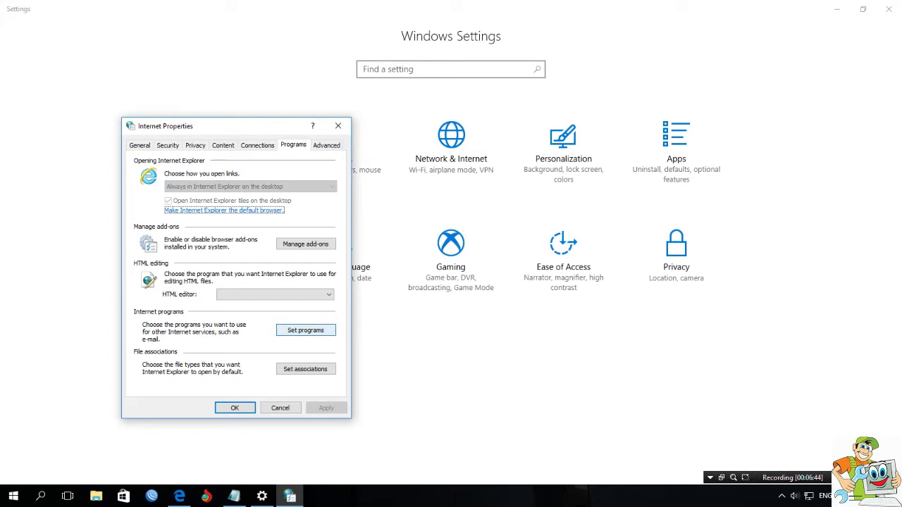
# Step: Open the Default Programs window from the Internet programs section and go to Set your default programs
pyautogui.click(305, 330)
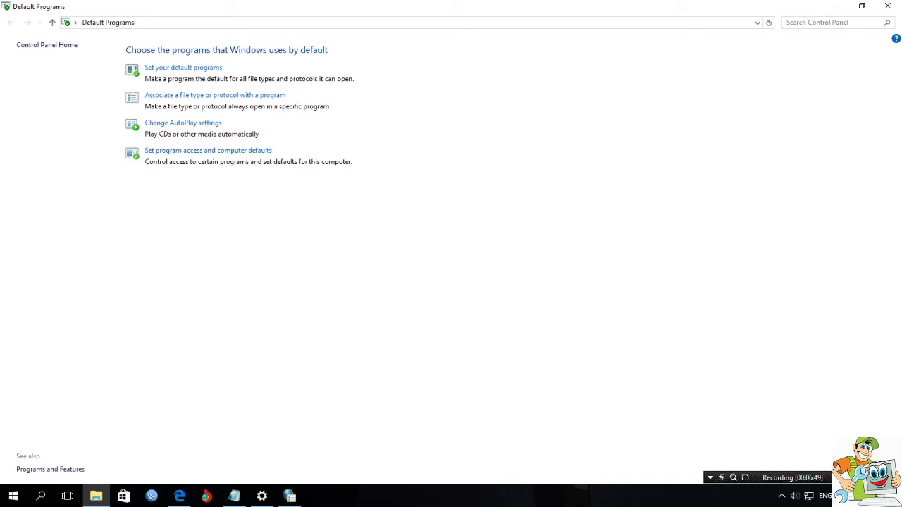
pyautogui.click(183, 68)
pyautogui.click(182, 68)
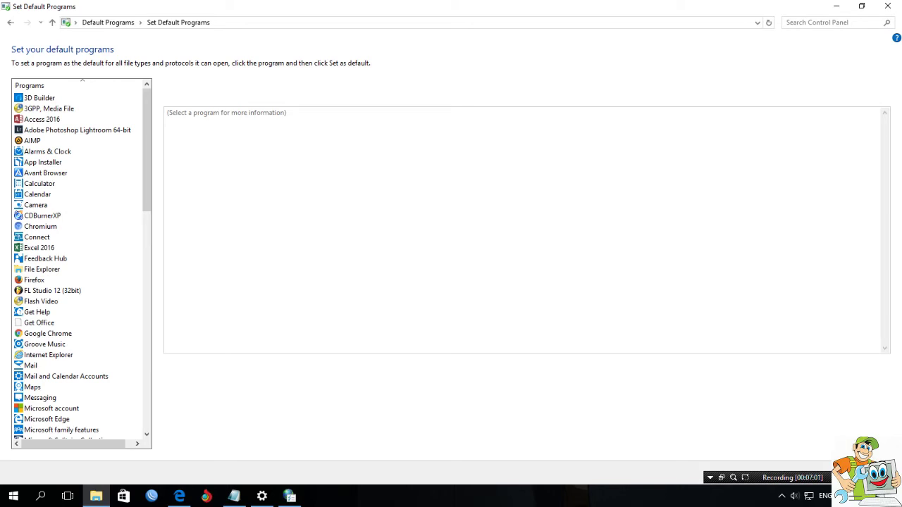
# Step: Look through the whole program list and examine the default details of Chromium and Google Chrome
pyautogui.scroll(-1, 82, 263)
pyautogui.scroll(1, 82, 264)
pyautogui.scroll(-18, 82, 264)
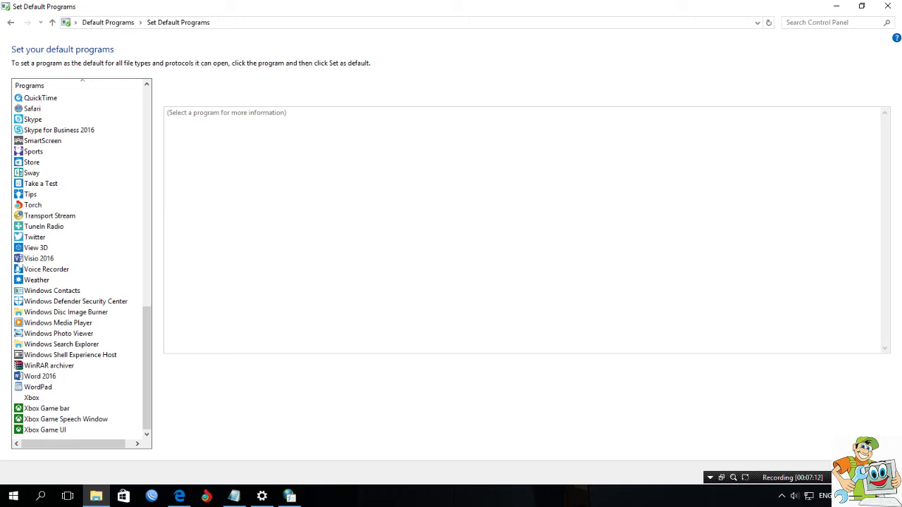
pyautogui.scroll(18, 81, 264)
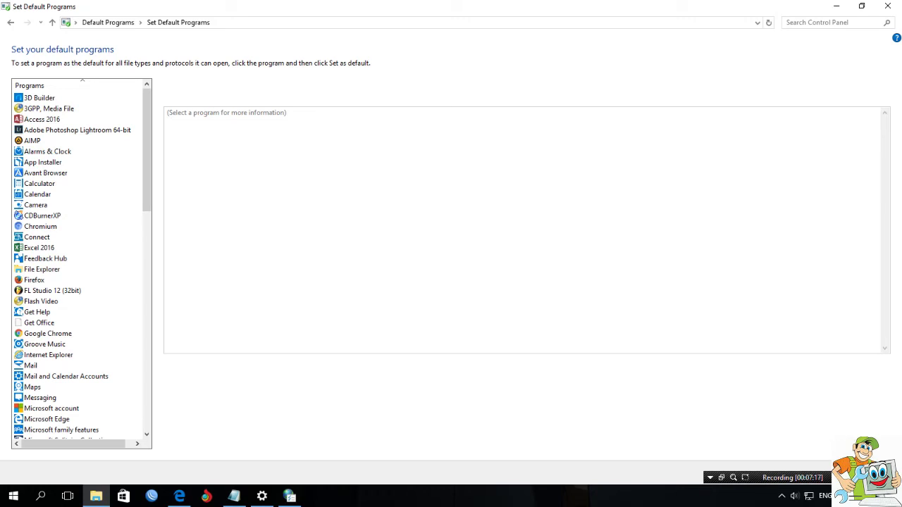
pyautogui.click(40, 226)
pyautogui.scroll(-3, 45, 183)
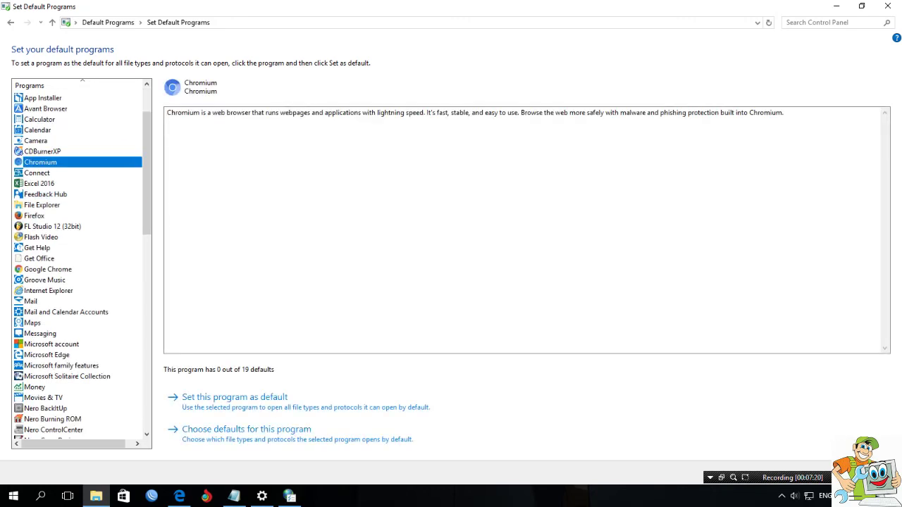
pyautogui.click(48, 237)
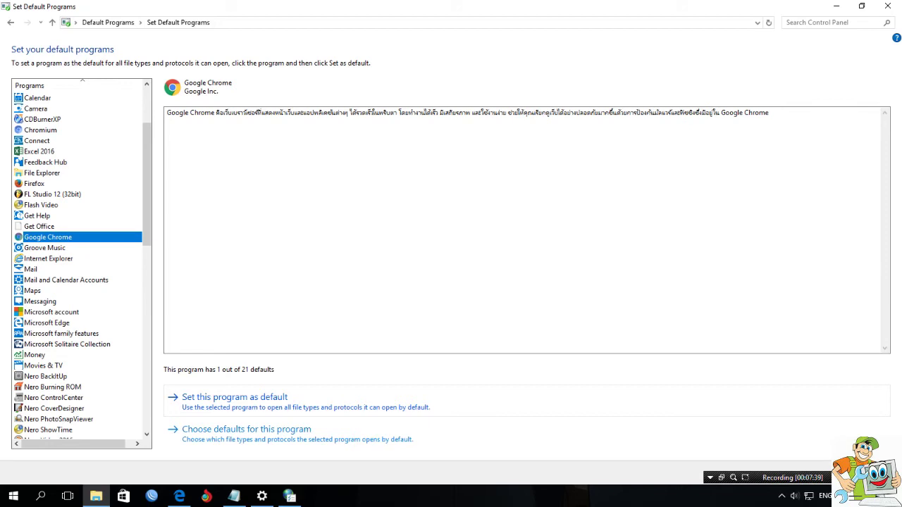
# Step: Set Torch as the default program for all file types and protocols it can open
pyautogui.scroll(-7, 78, 265)
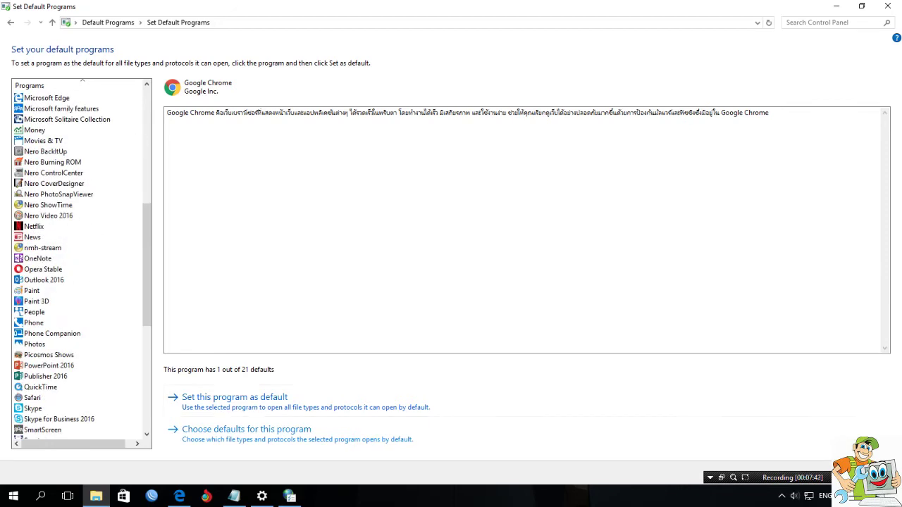
pyautogui.scroll(-4, 77, 264)
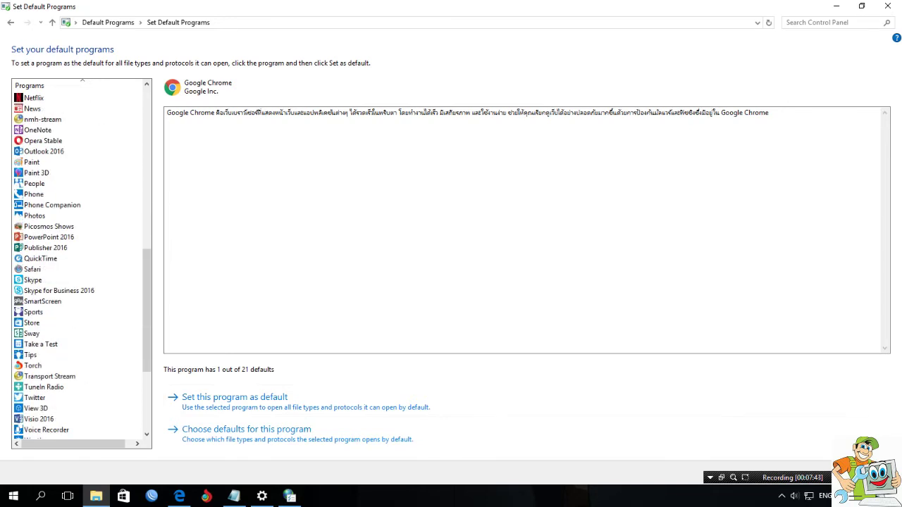
pyautogui.click(32, 365)
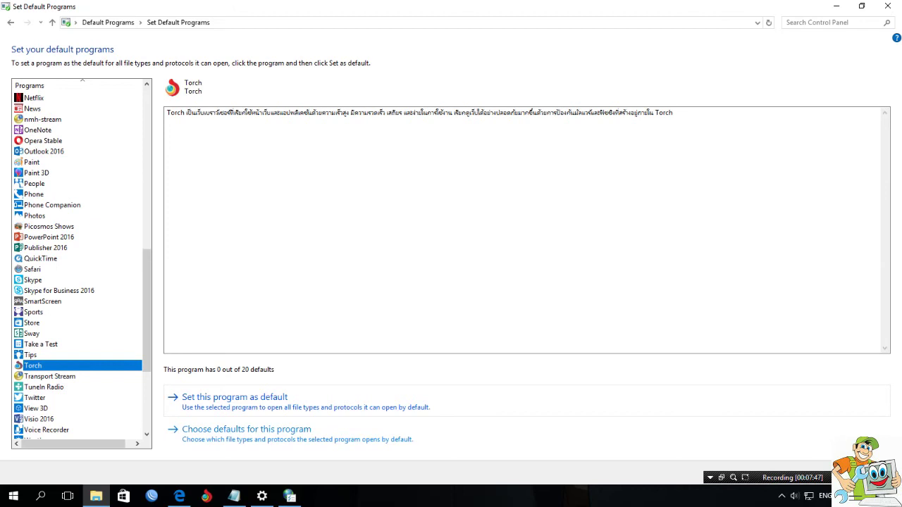
pyautogui.press('Tab')
pyautogui.press('Return')
# Step: Return to the desktop, close Microsoft Edge, and open test.html to test the new default browser
pyautogui.click(836, 6)
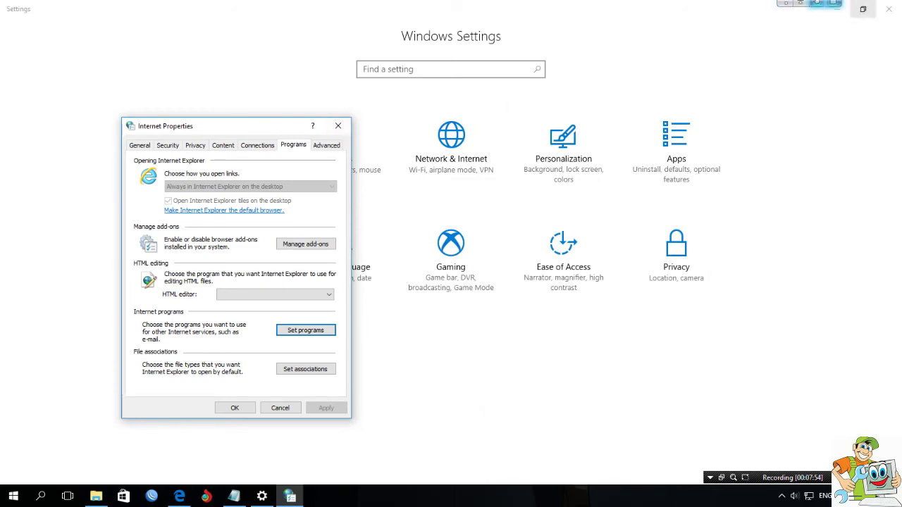
pyautogui.press('super+d')
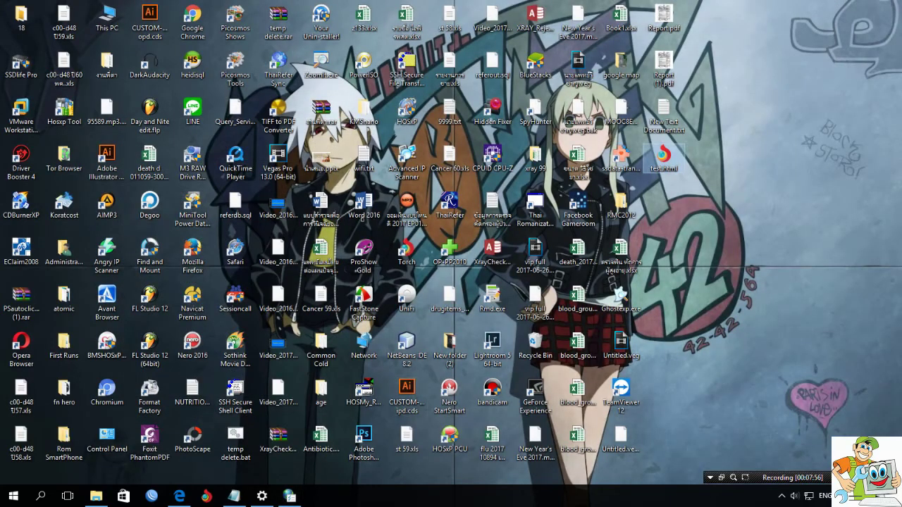
pyautogui.click(180, 496)
pyautogui.click(874, 21)
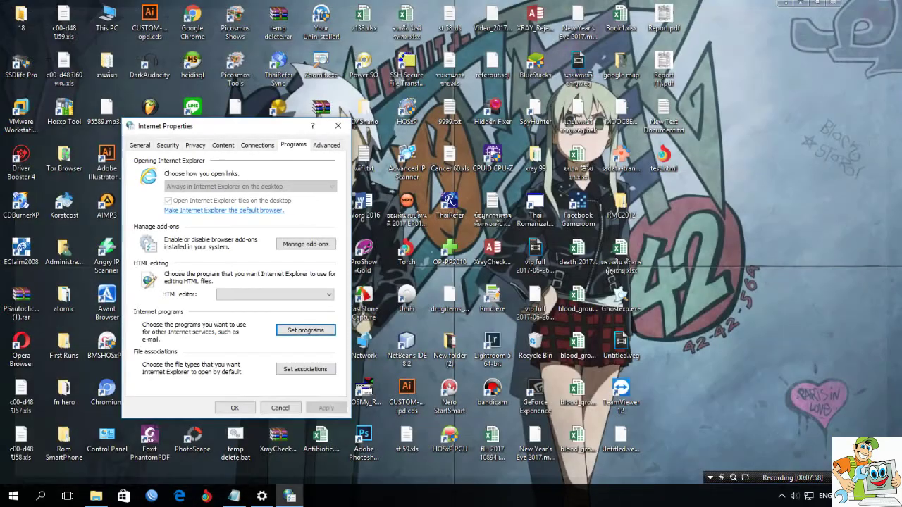
pyautogui.doubleClick(663, 157)
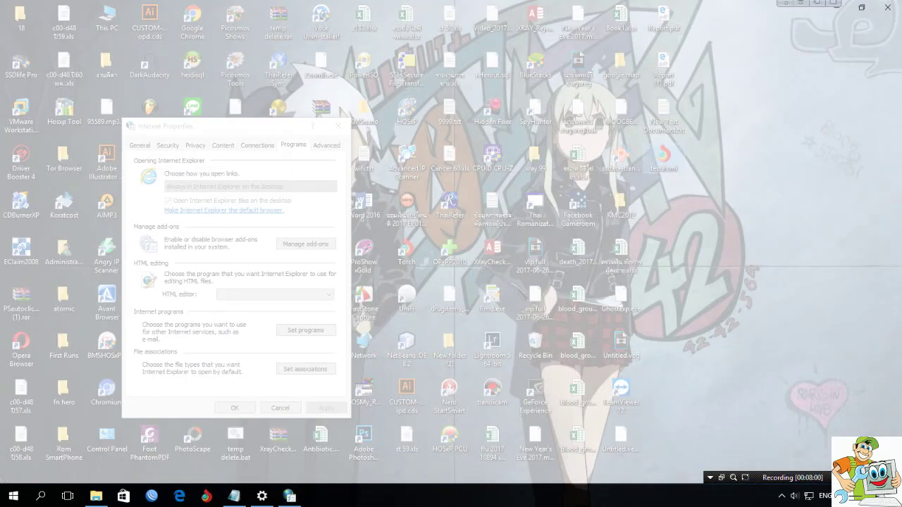